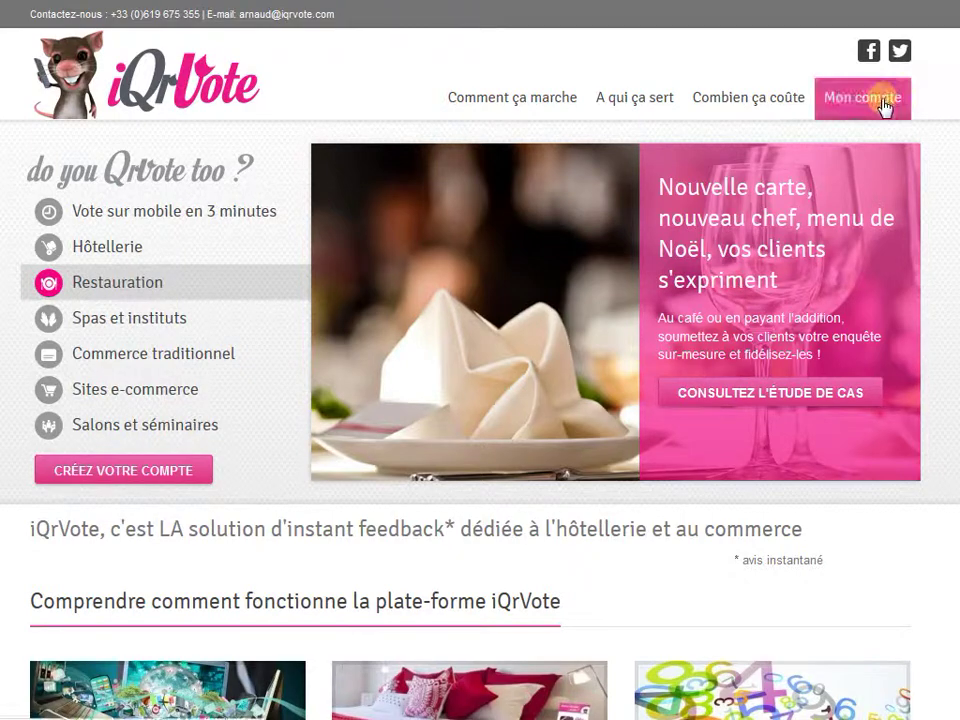
# Open the account's survey management page and expand "Votre avis sur le dîner" to review its question blocks and conditional questions.
pyautogui.click(884, 104)
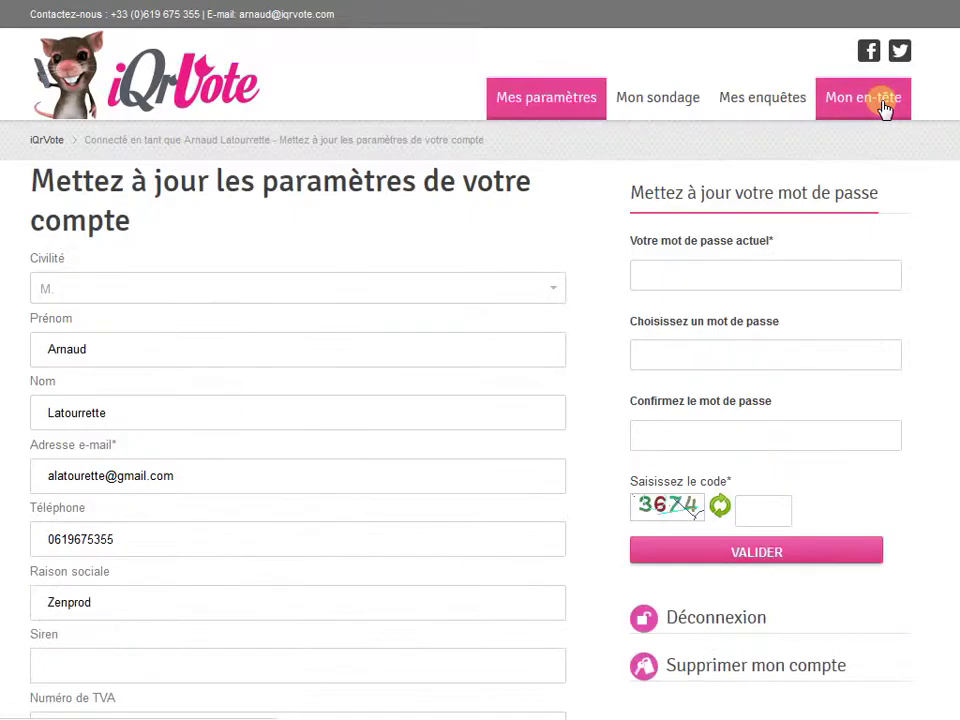
pyautogui.click(765, 106)
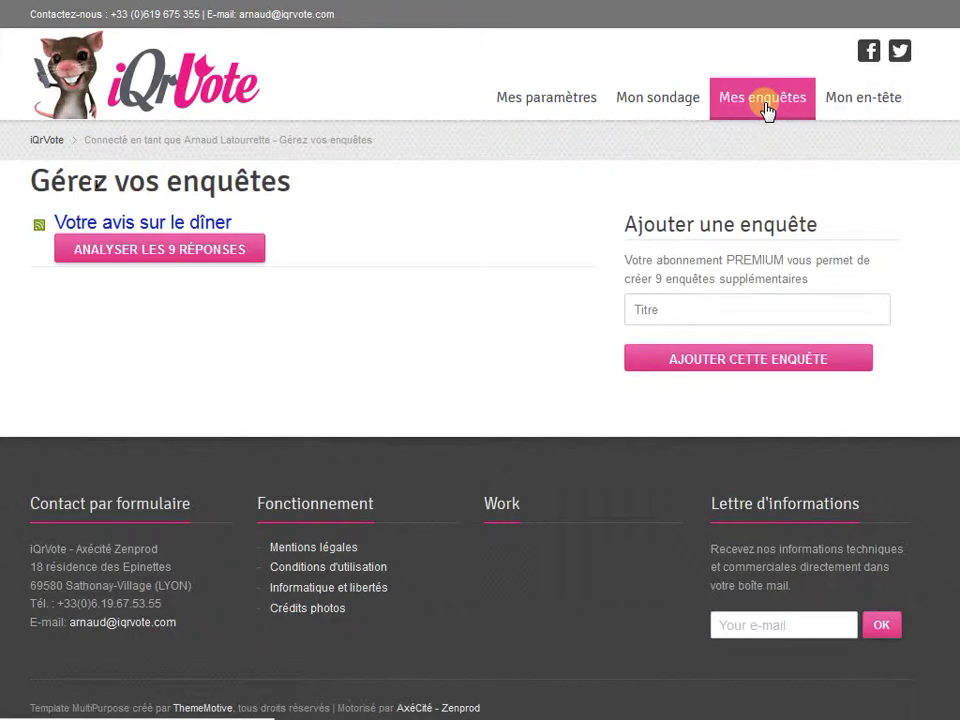
pyautogui.click(223, 228)
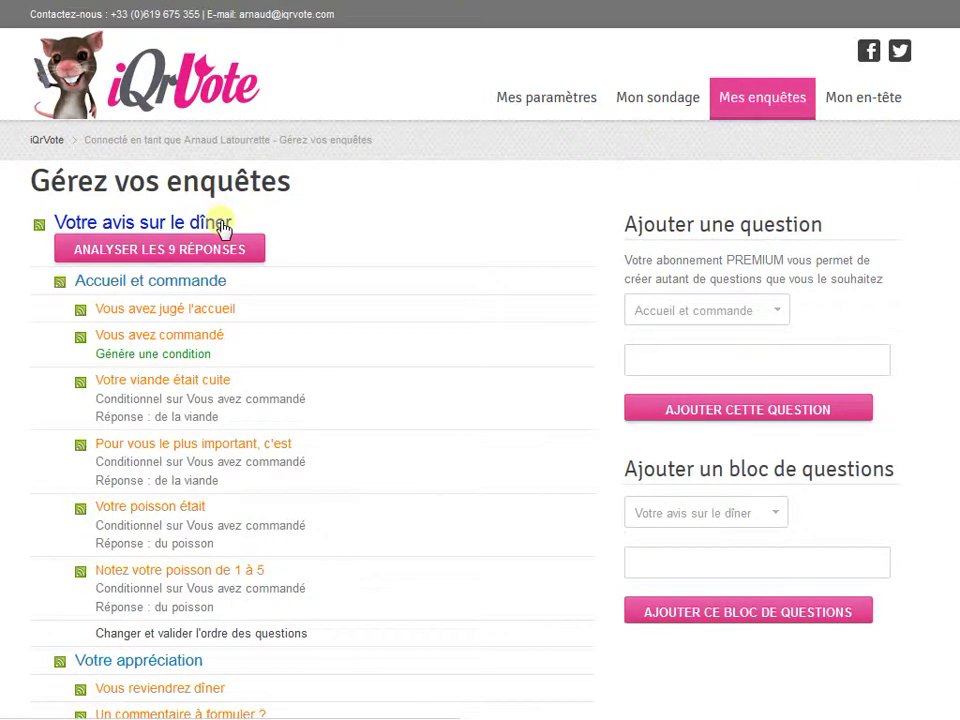
pyautogui.scroll(-3, 934, 146)
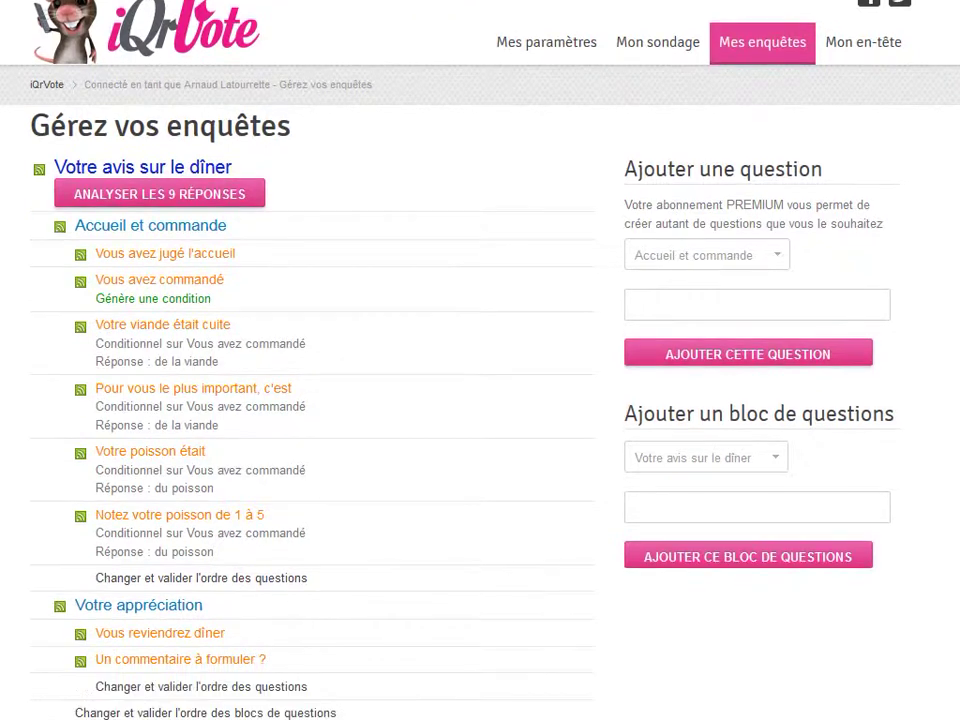
pyautogui.scroll(1, 480, 300)
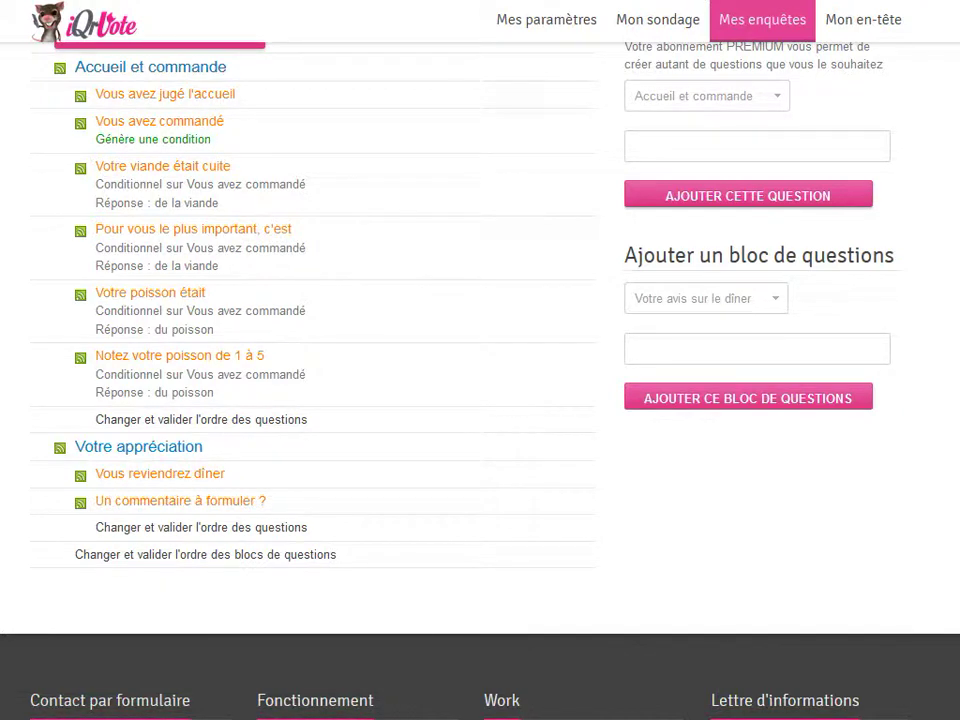
pyautogui.scroll(3, 480, 360)
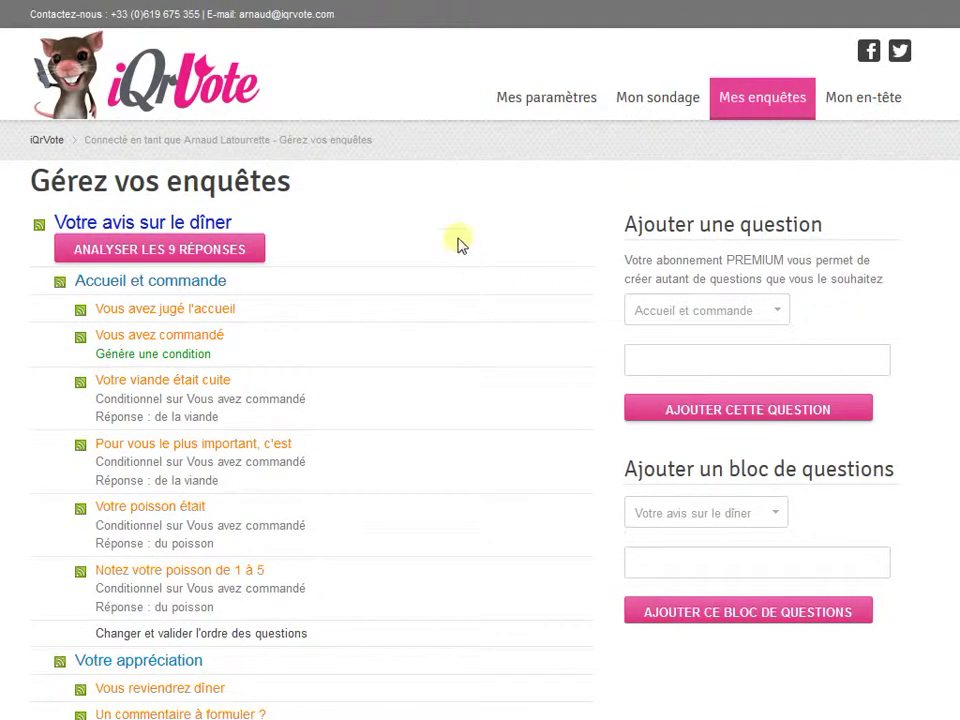
# Open the dinner survey's response analysis and display the results for the answer "de la viande" to "Vous avez commandé", query {132|0|1}.
pyautogui.click(215, 257)
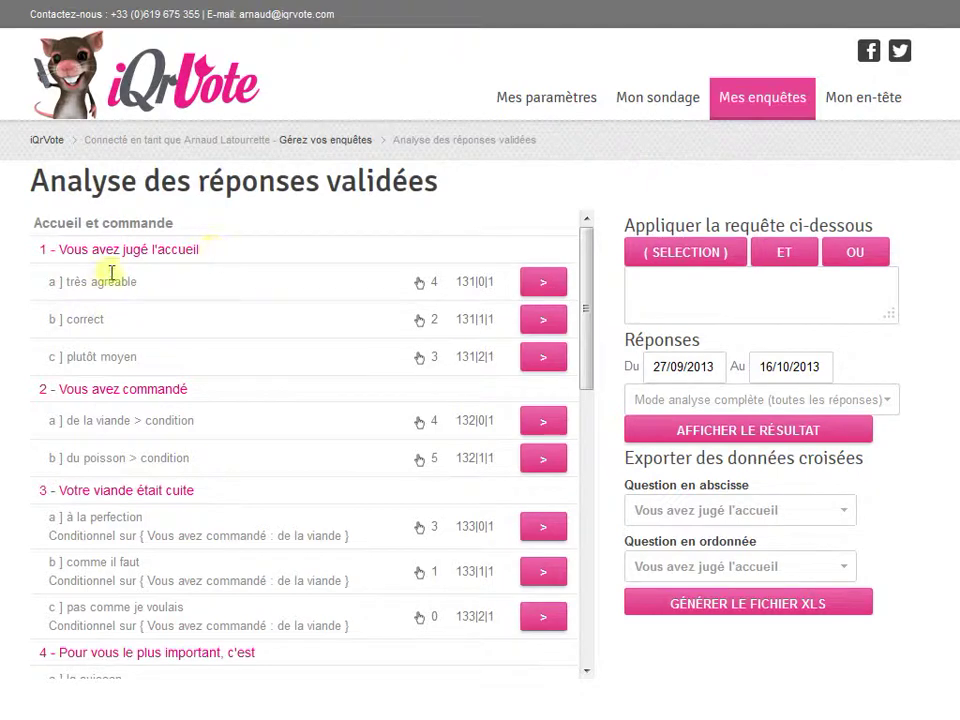
pyautogui.moveTo(596, 317)
pyautogui.mouseDown()
pyautogui.moveTo(579, 444)
pyautogui.moveTo(583, 514)
pyautogui.moveTo(595, 300)
pyautogui.mouseUp()
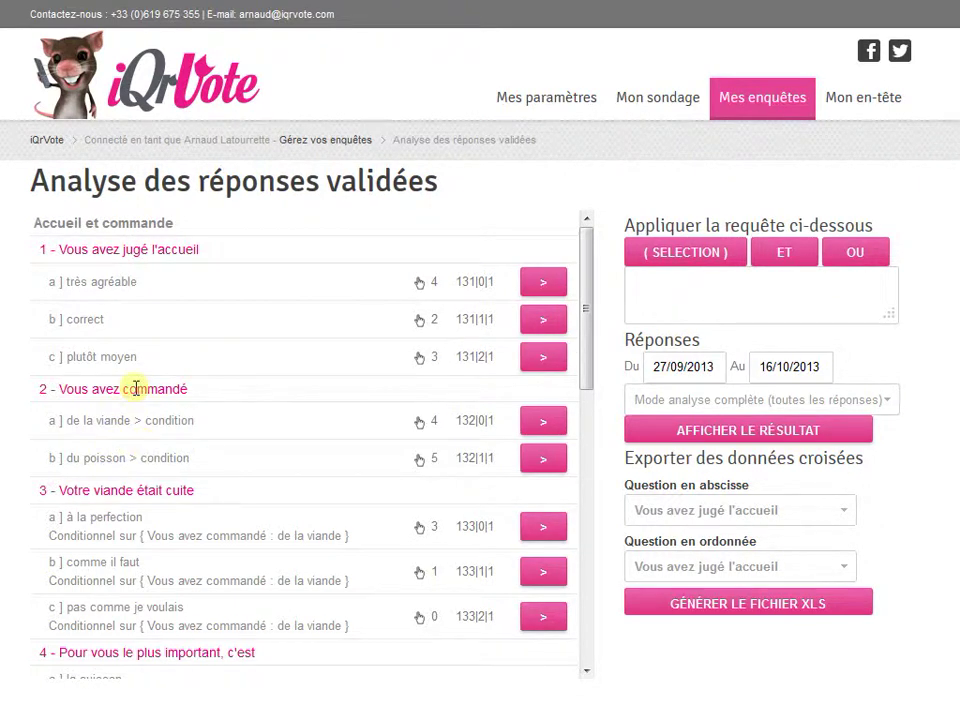
pyautogui.doubleClick(480, 420)
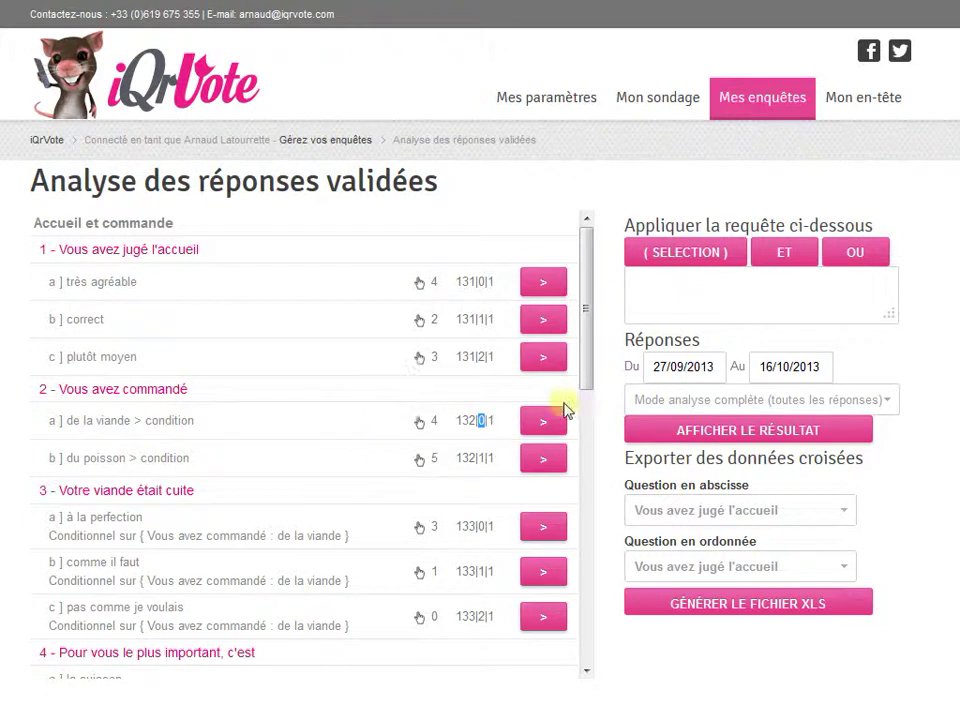
pyautogui.click(543, 428)
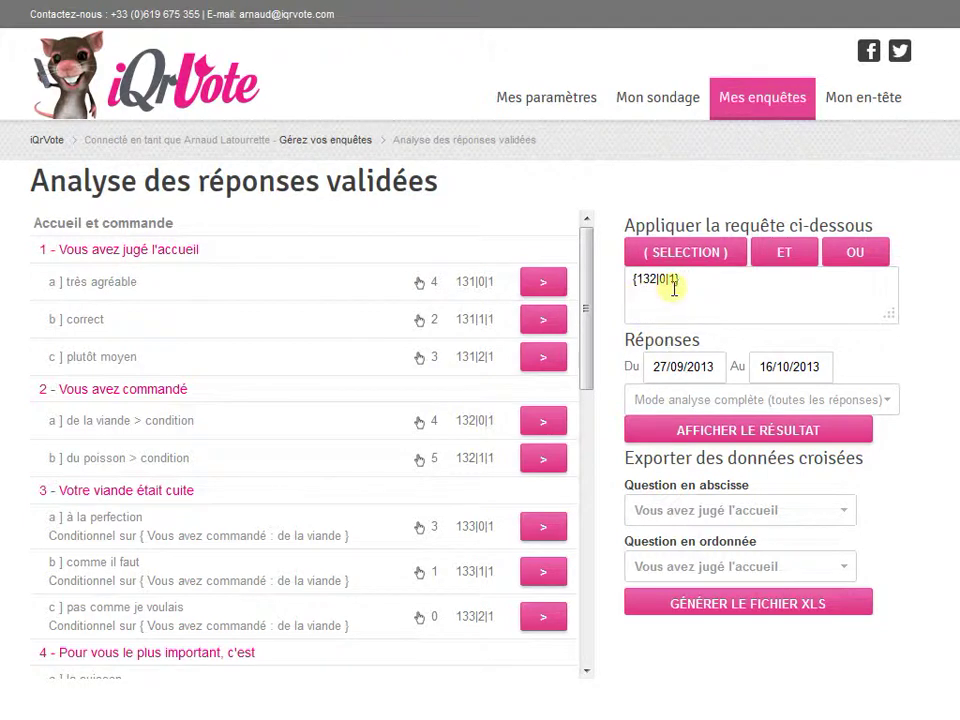
pyautogui.click(777, 432)
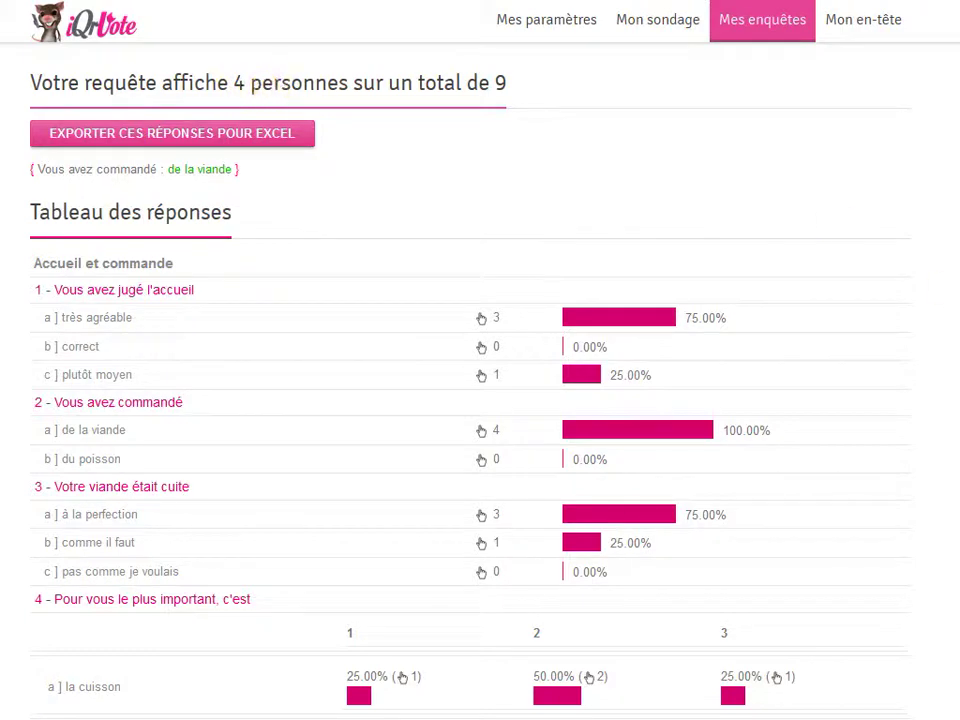
# Change the analysis mode to "Mode synthétique (au moins une réponse)" and display the meat query's results again.
pyautogui.scroll(4, 480, 400)
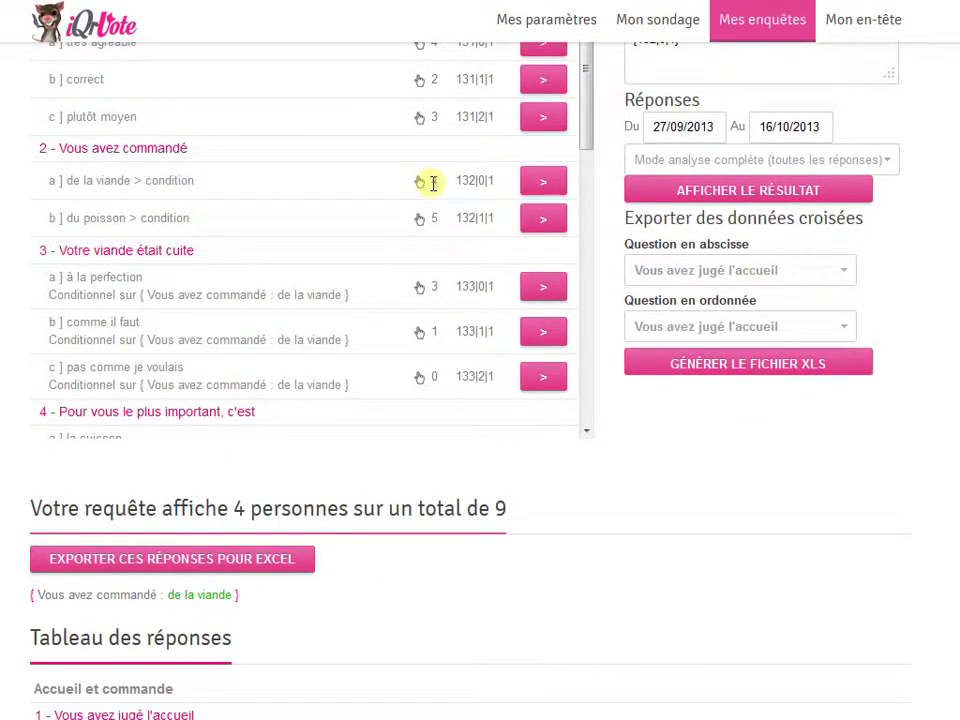
pyautogui.scroll(-3, 612, 465)
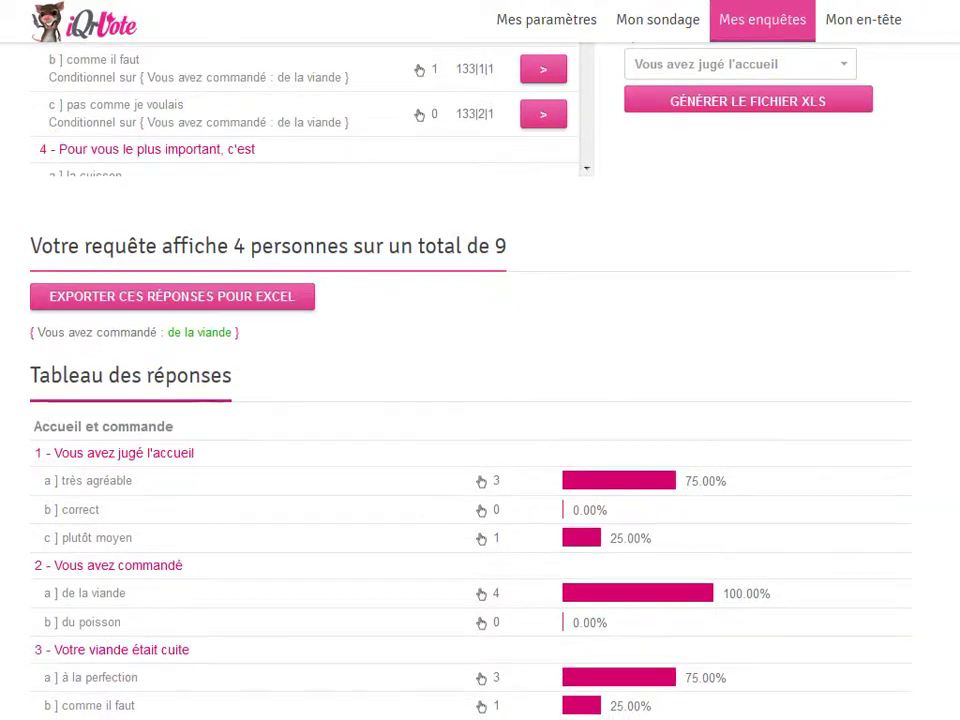
pyautogui.scroll(-3, 480, 400)
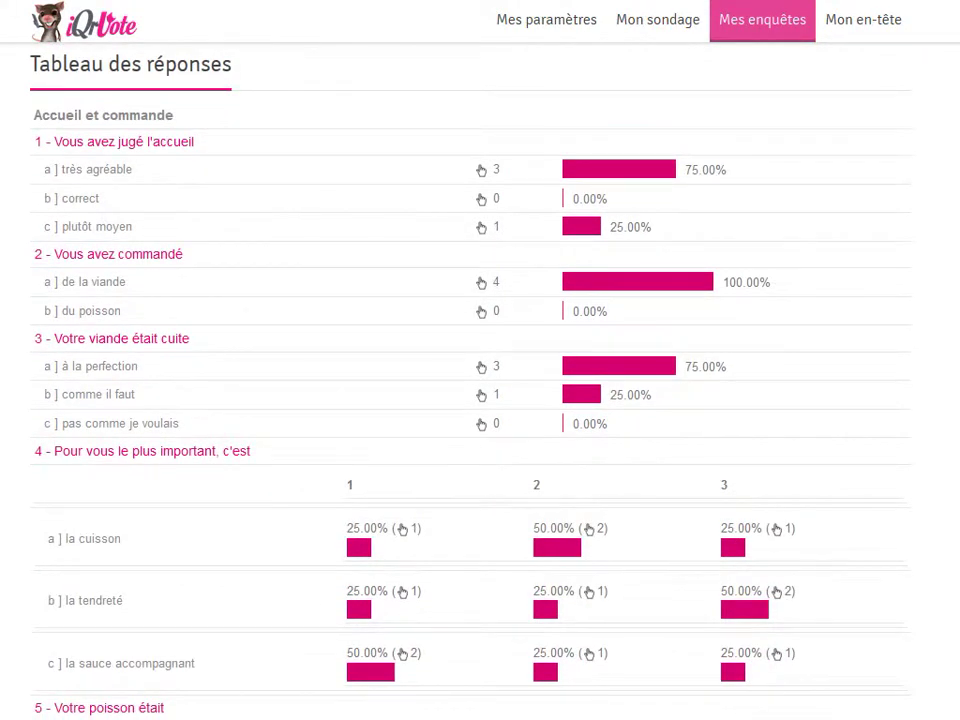
pyautogui.scroll(-4, 480, 400)
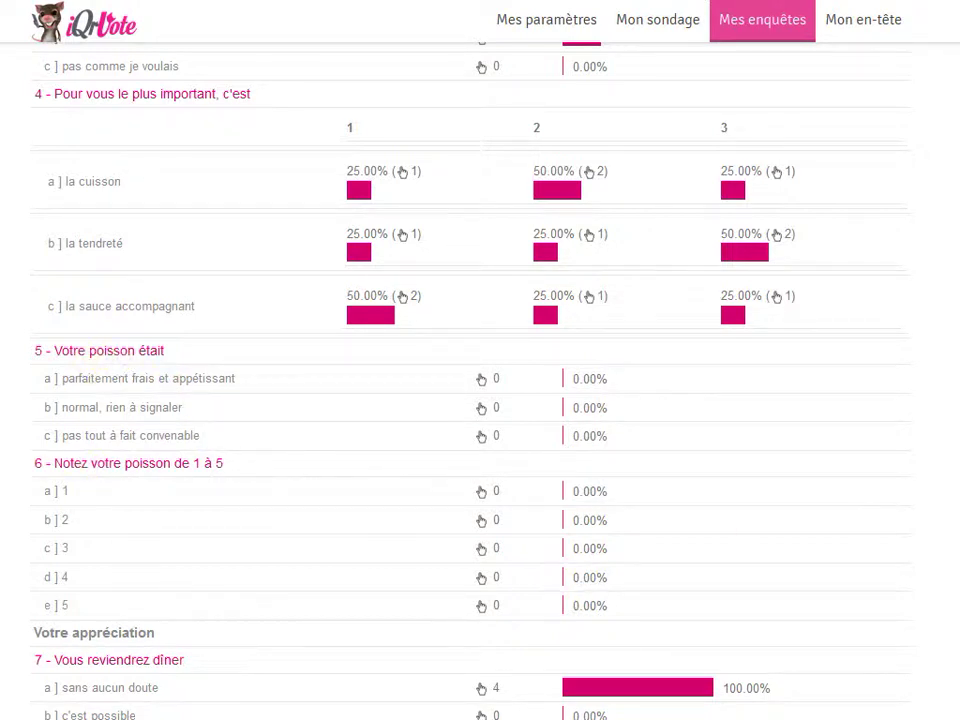
pyautogui.scroll(15, 480, 360)
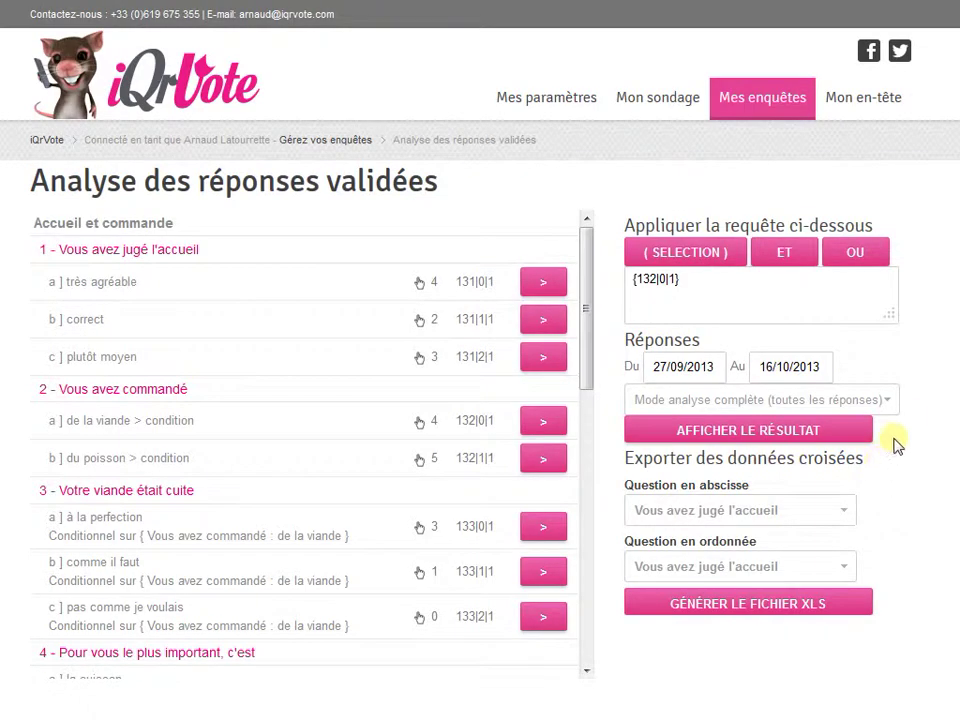
pyautogui.click(810, 408)
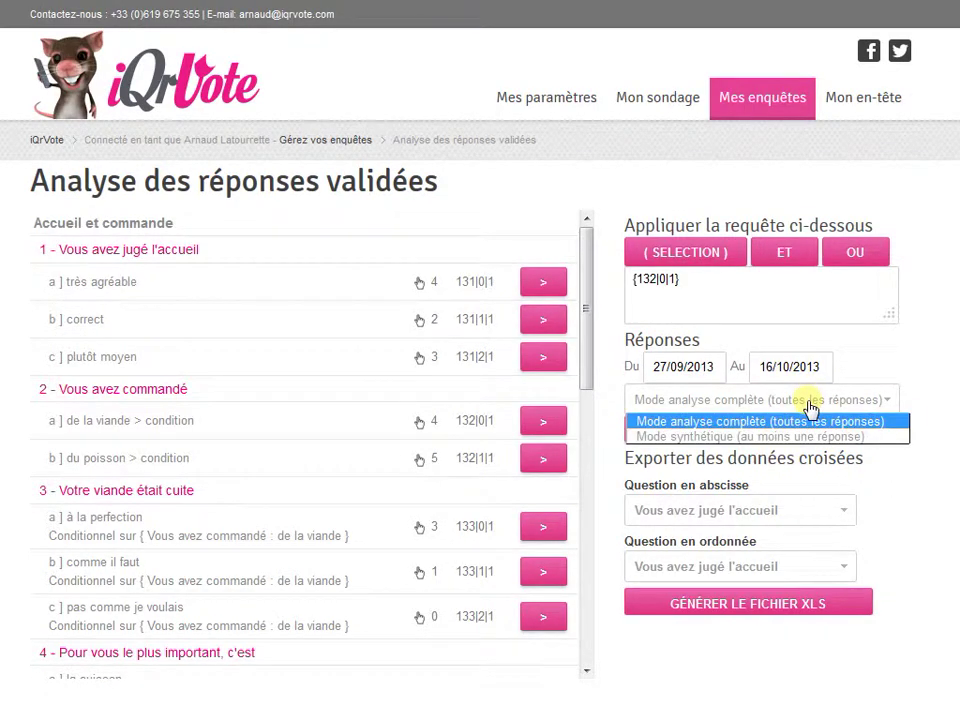
pyautogui.click(722, 437)
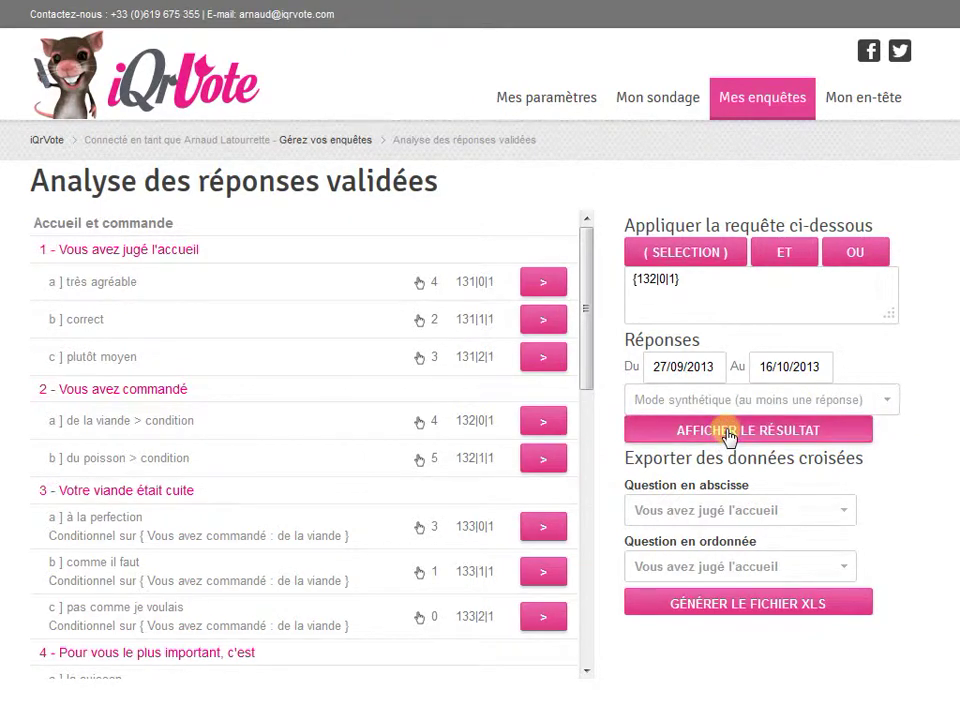
pyautogui.click(728, 433)
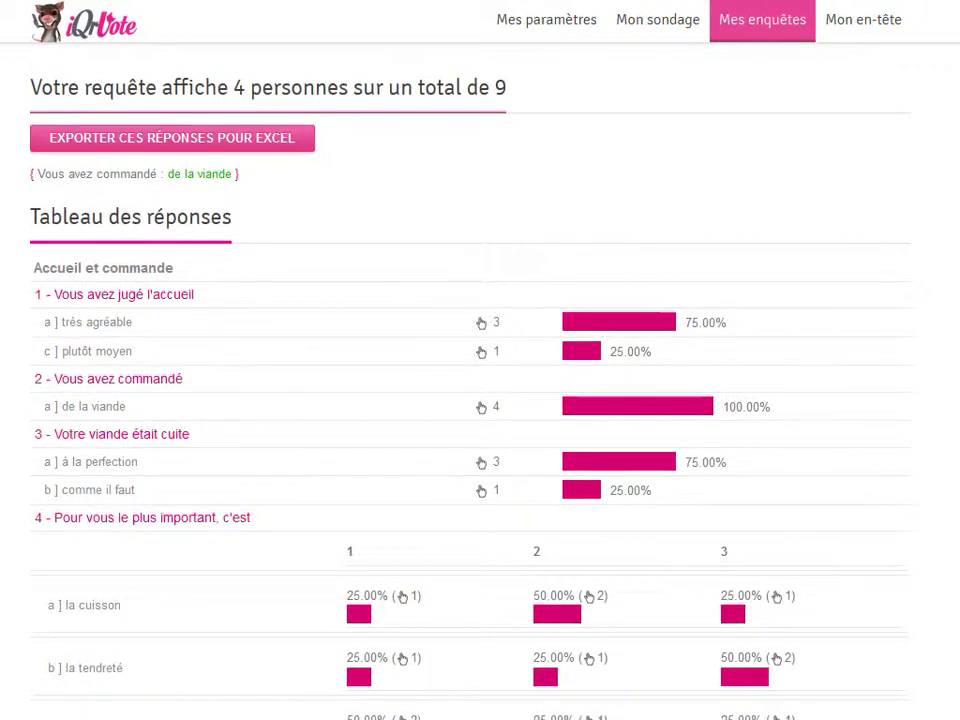
# Extend the query with "et" and the "à la perfection" meat-cooking answer, {133|0|1}, and display the results.
pyautogui.scroll(-5, 480, 400)
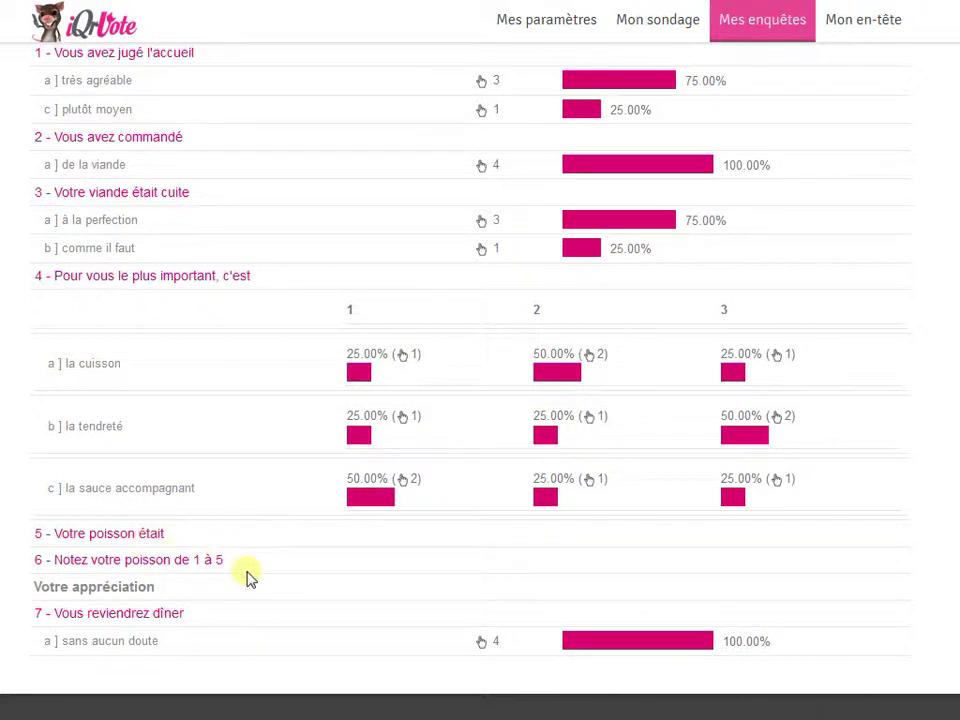
pyautogui.scroll(2, 955, 420)
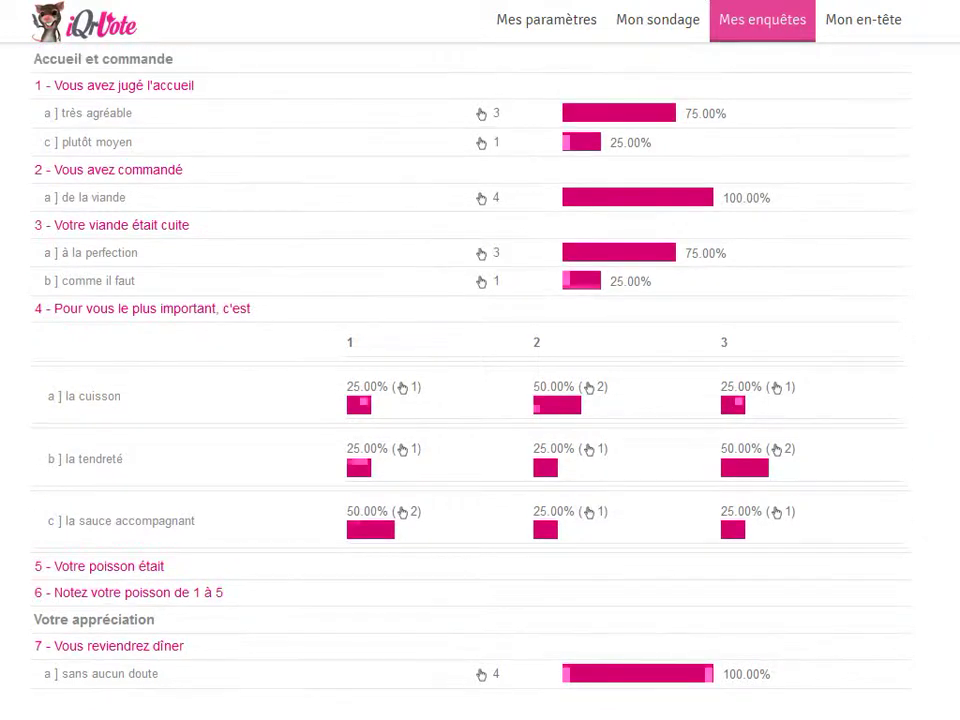
pyautogui.scroll(5, 480, 380)
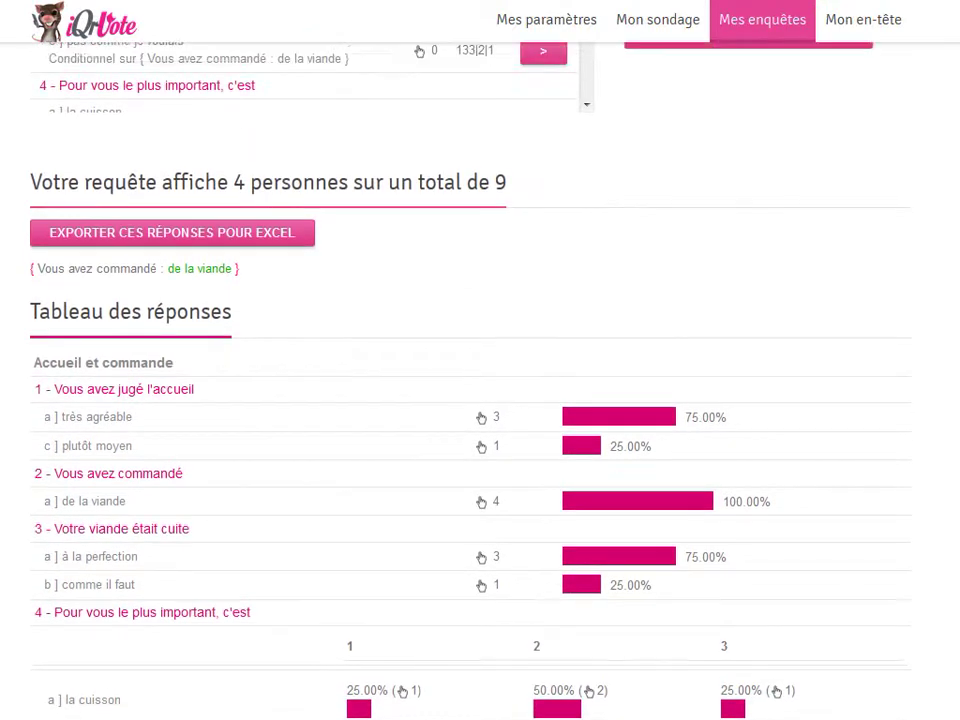
pyautogui.scroll(6, 480, 380)
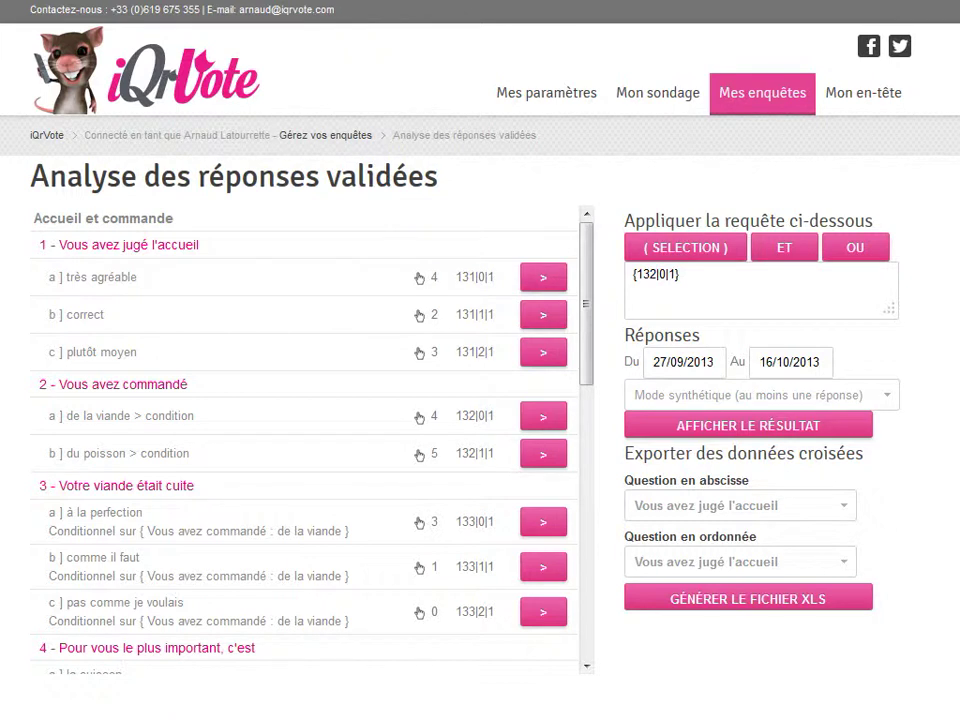
pyautogui.click(792, 252)
pyautogui.click(720, 428)
pyautogui.click(790, 250)
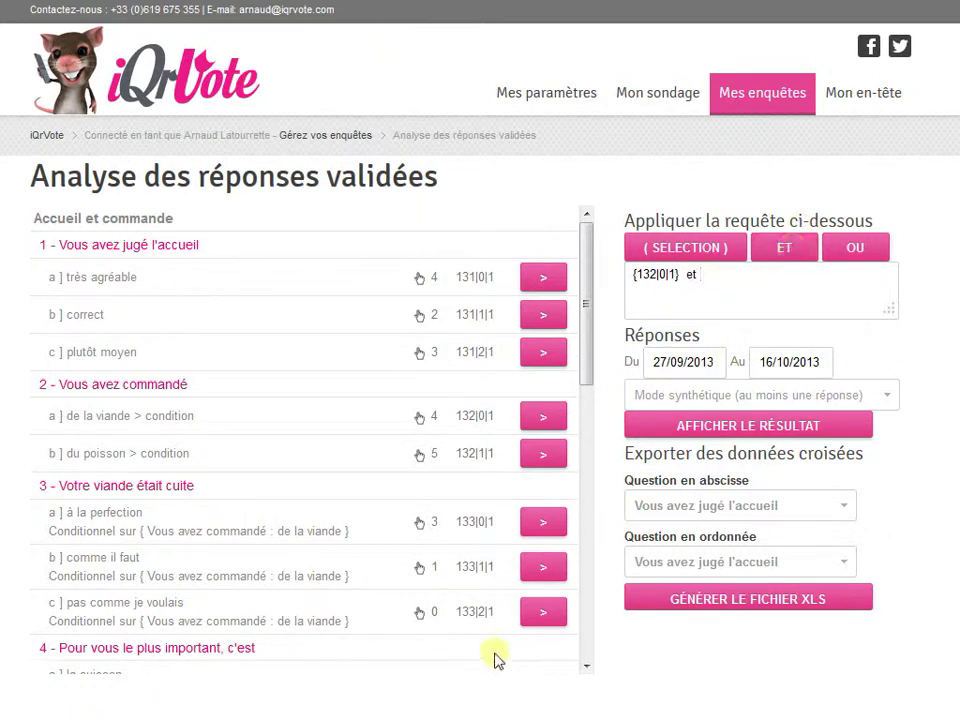
pyautogui.click(561, 527)
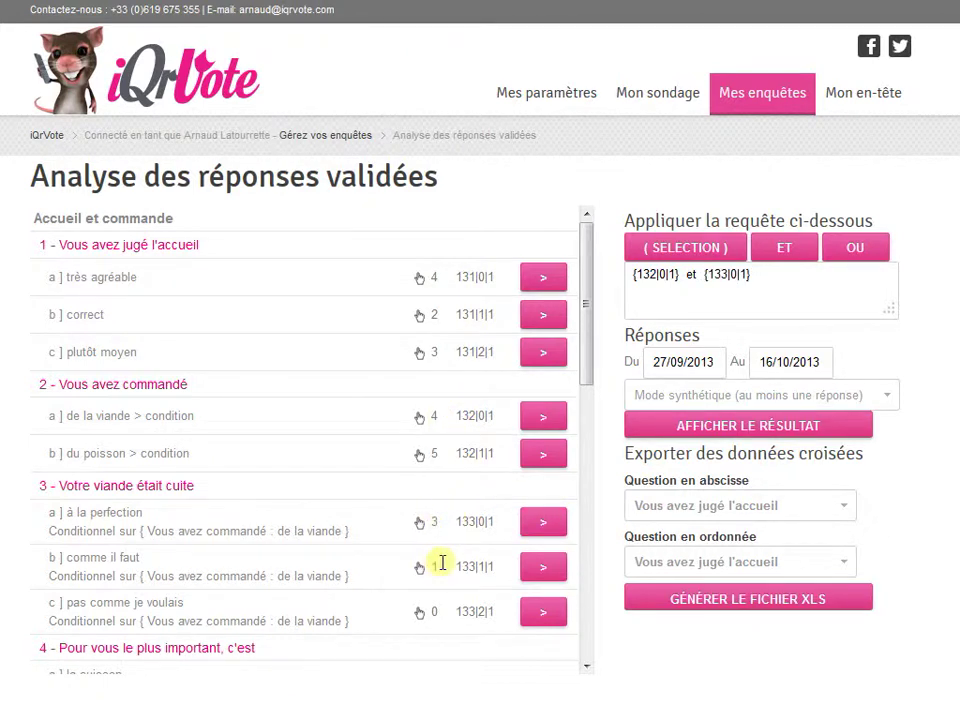
pyautogui.click(799, 428)
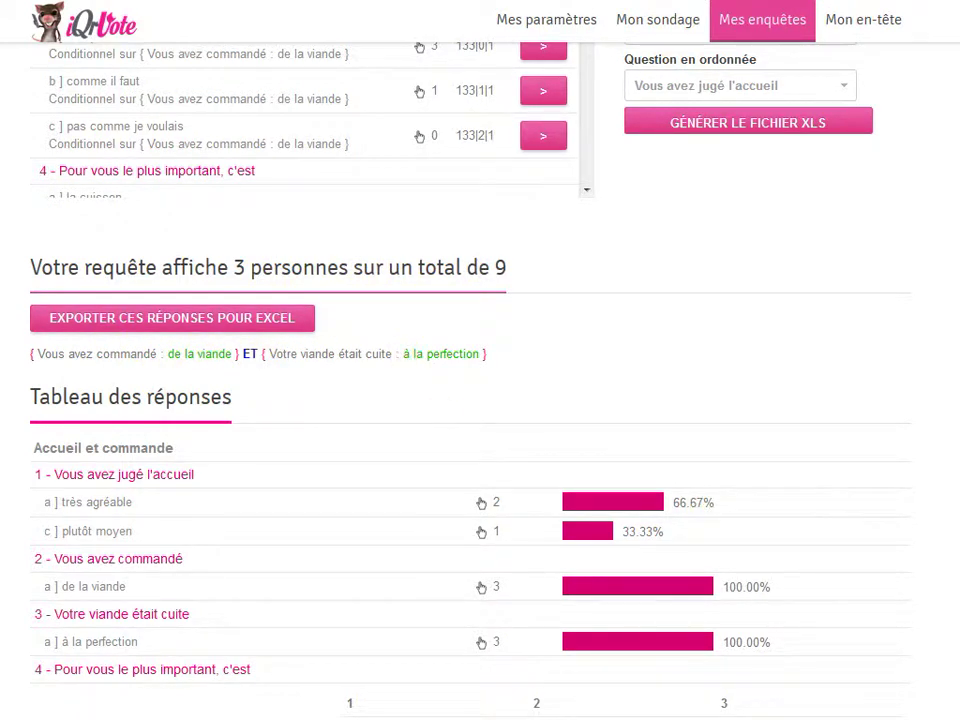
# Exclude the "à la perfection" answer by adding "!" before {133|0|1} in the query, and display the results.
pyautogui.scroll(5, 878, 462)
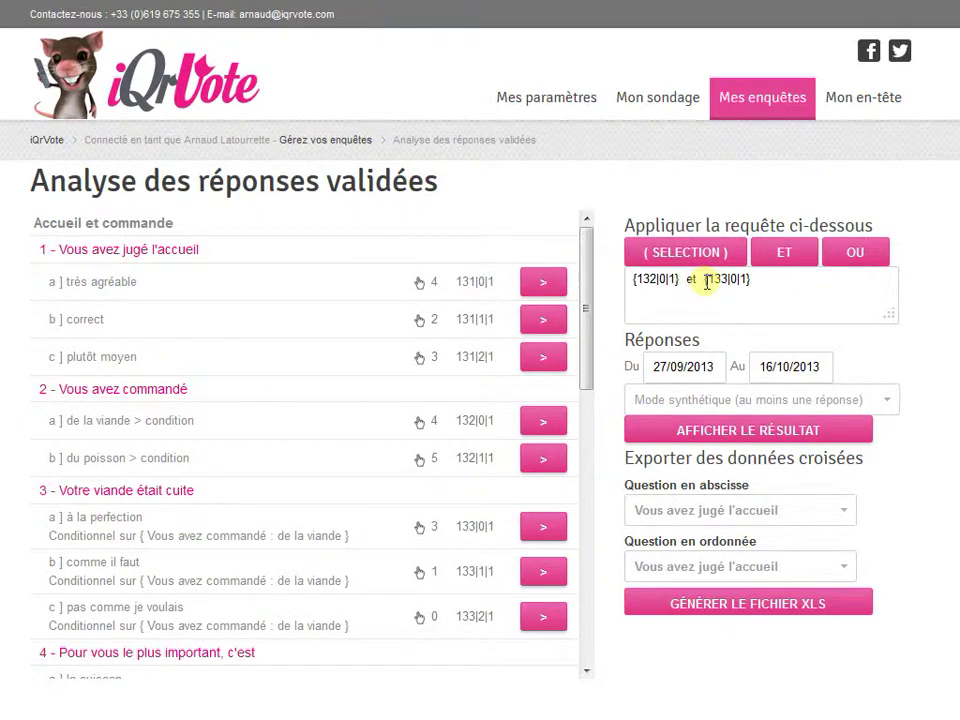
pyautogui.write('(')
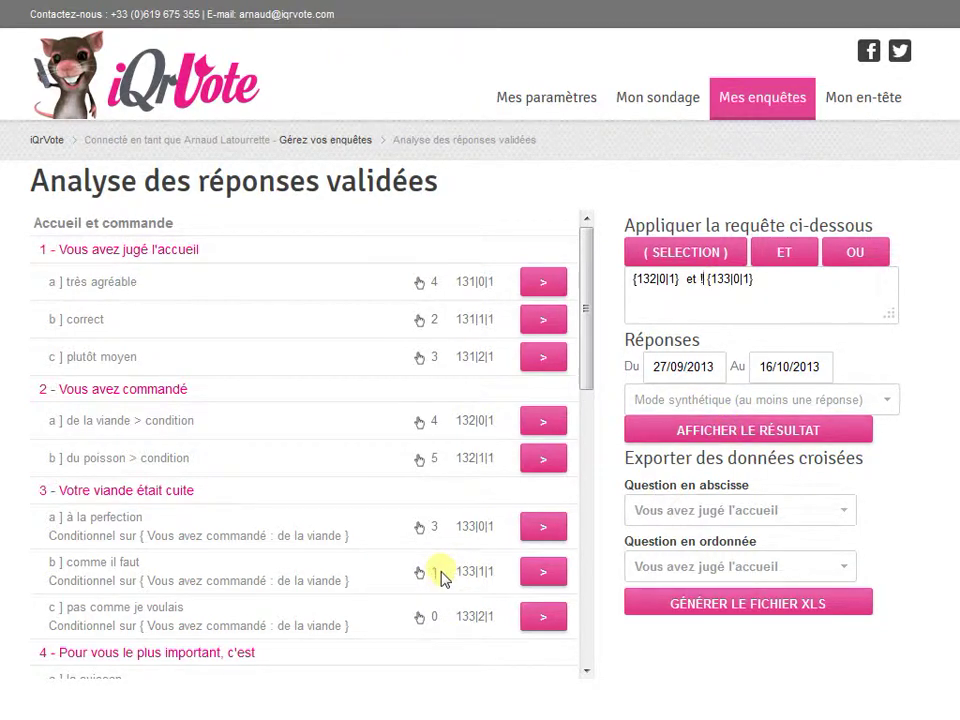
pyautogui.click(818, 434)
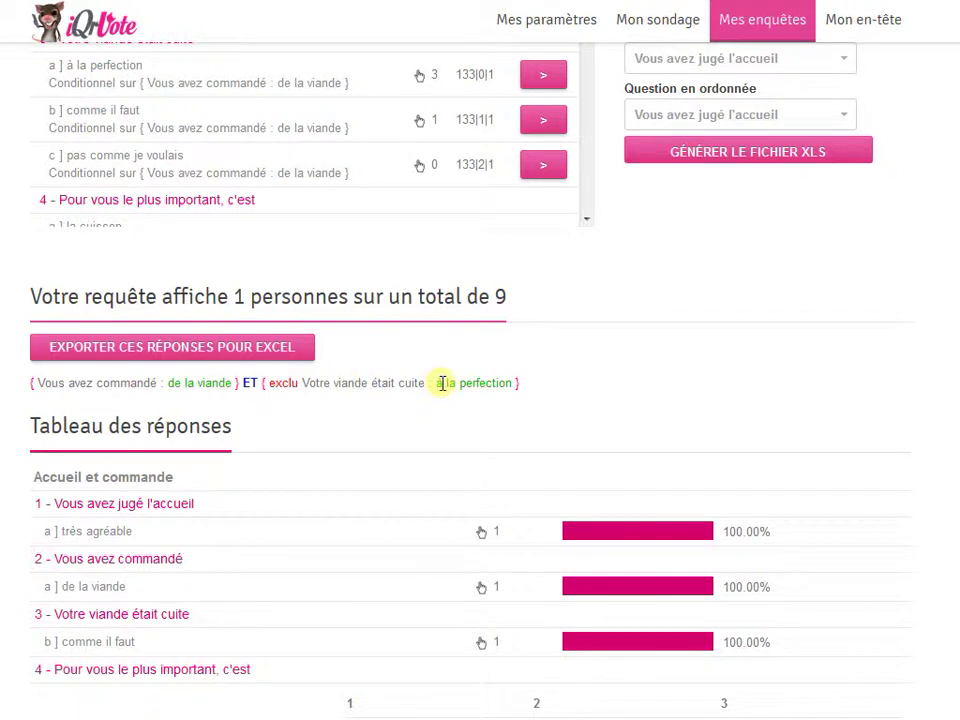
# Review the filtered response table and clear the whole query expression.
pyautogui.scroll(-1, 480, 380)
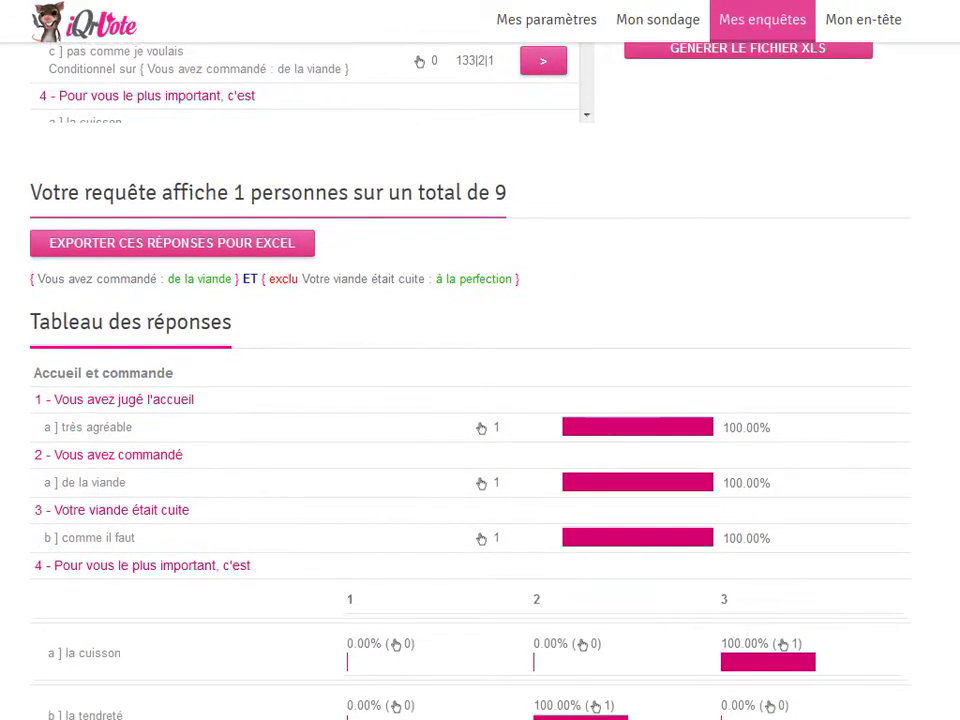
pyautogui.scroll(-1, 480, 380)
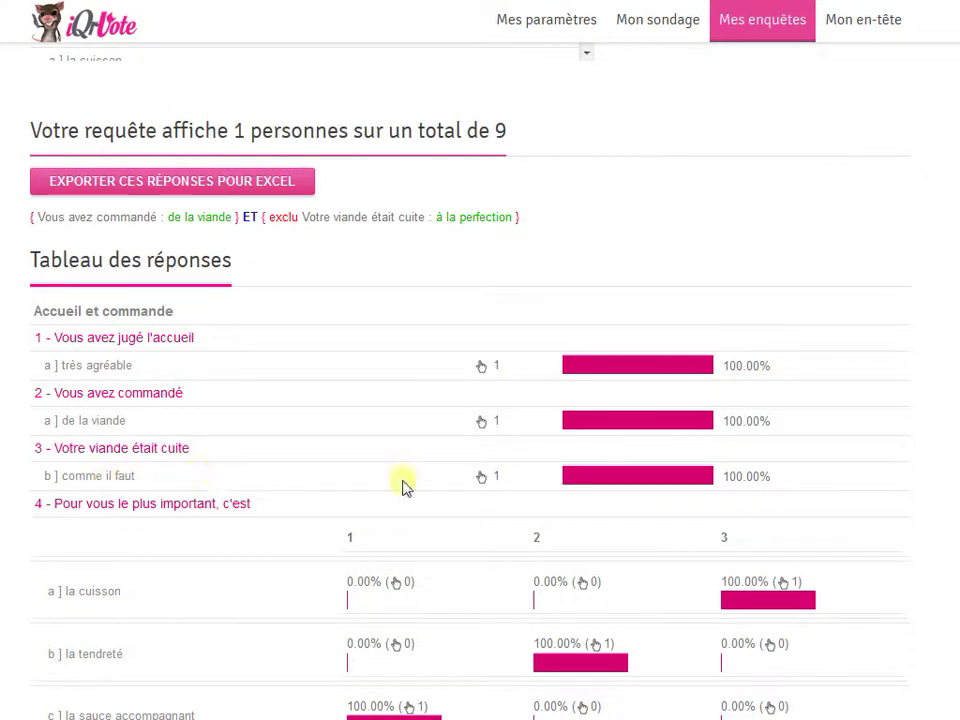
pyautogui.scroll(6, 480, 360)
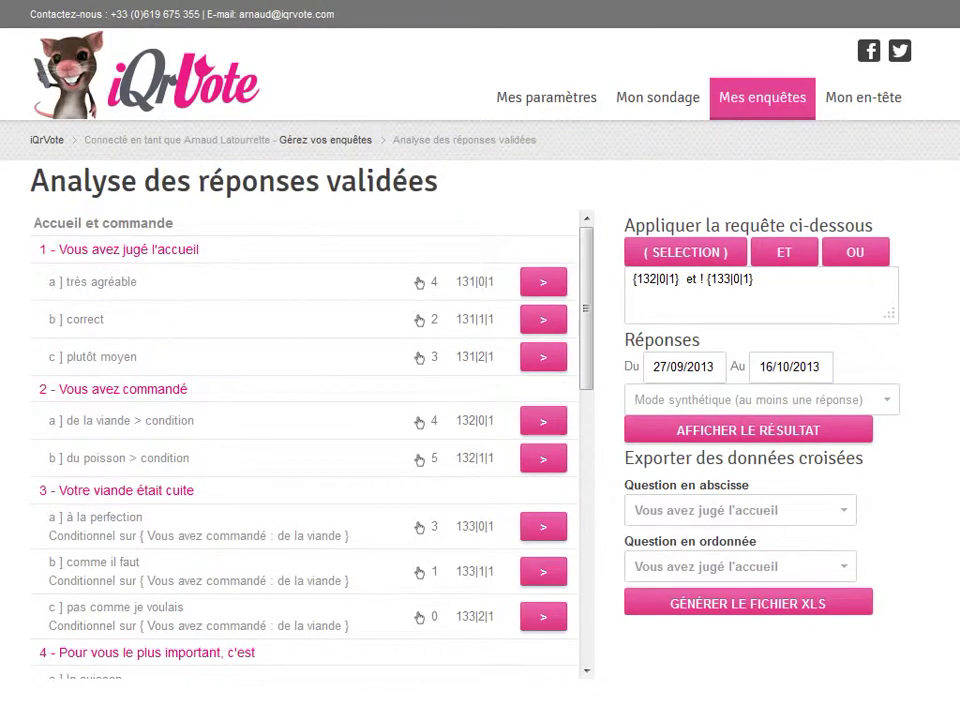
pyautogui.click(857, 250)
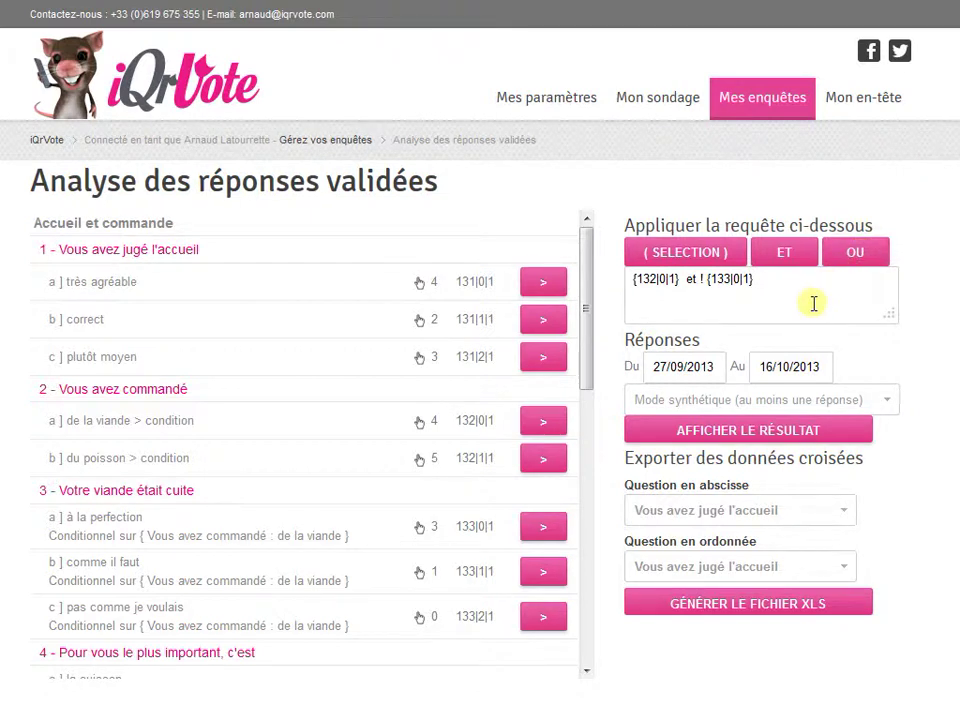
pyautogui.tripleClick(729, 279)
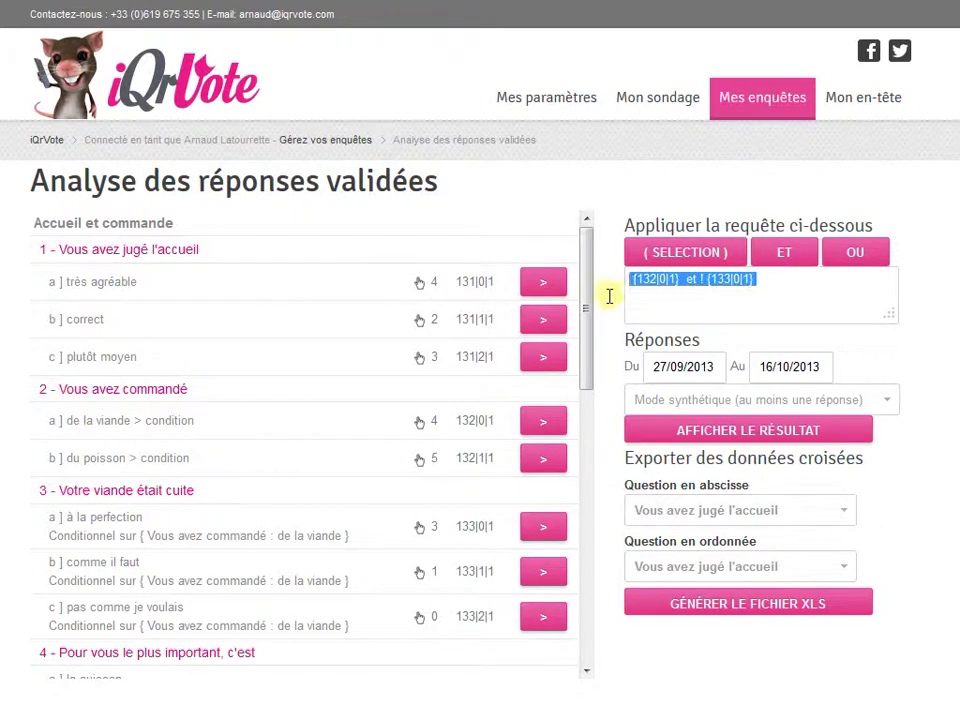
pyautogui.press('BackSpace')
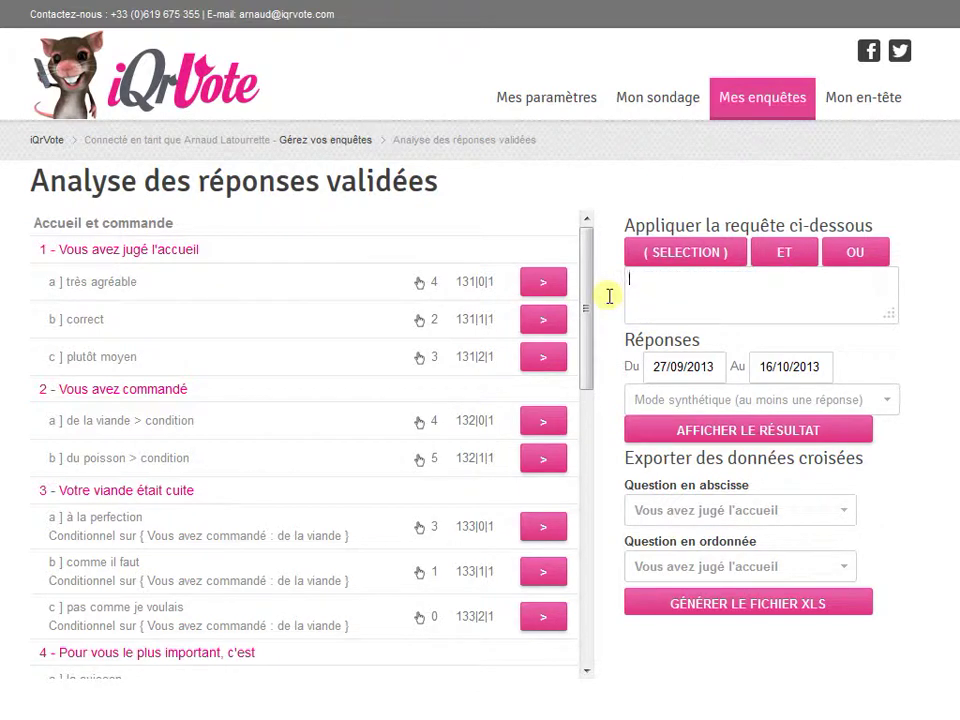
# Build a query joining the meat order {132|0|1} and the fish order {132|1|1} with "ou", and display the results.
pyautogui.click(544, 426)
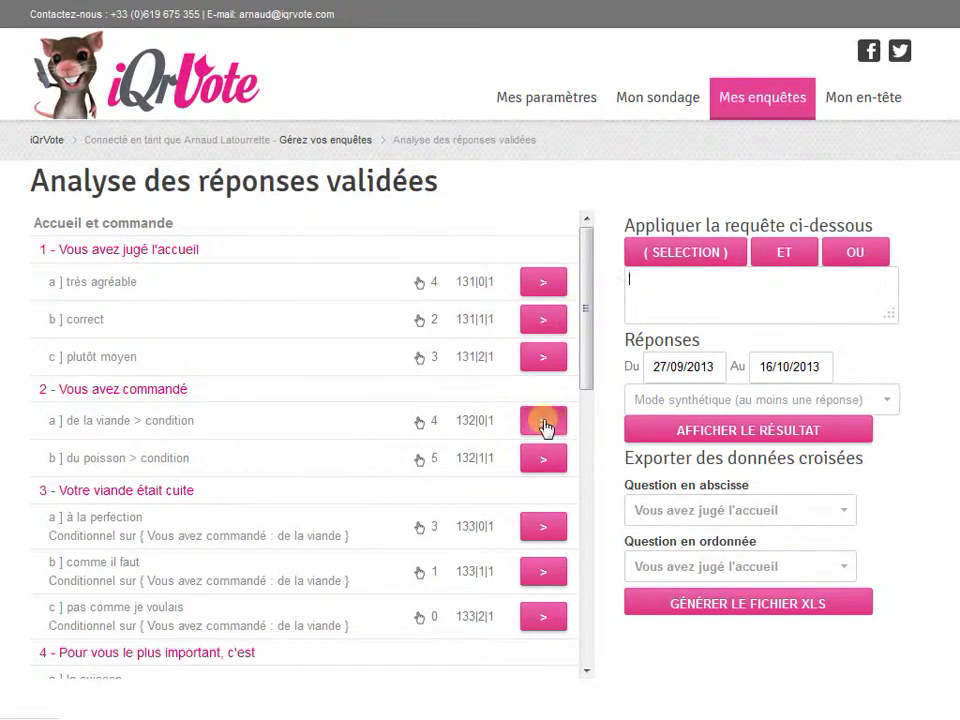
pyautogui.click(851, 254)
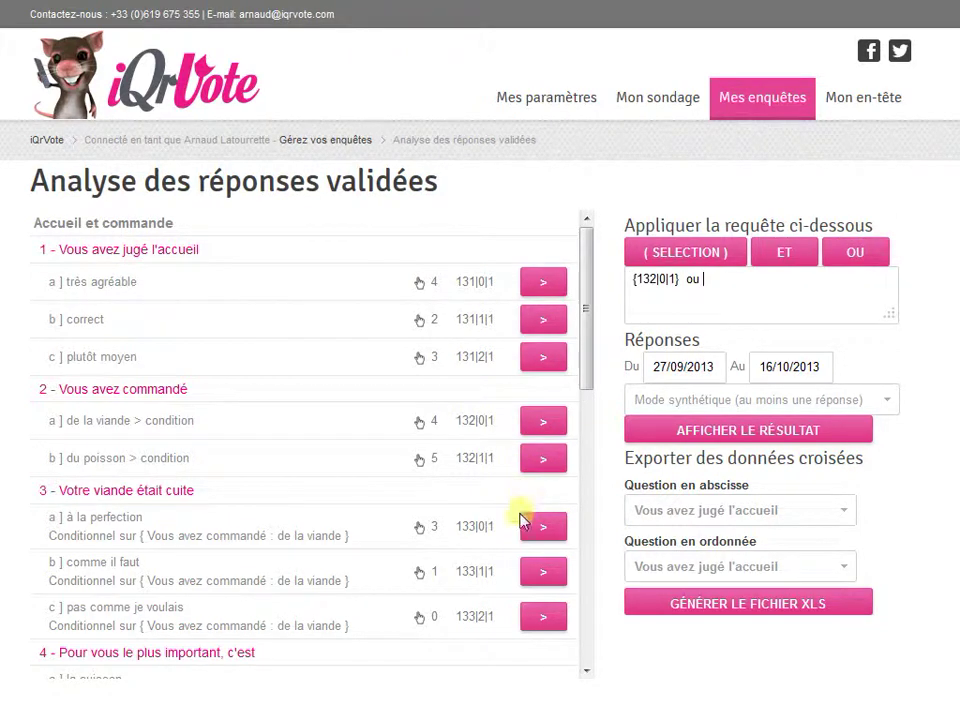
pyautogui.click(541, 463)
pyautogui.click(831, 428)
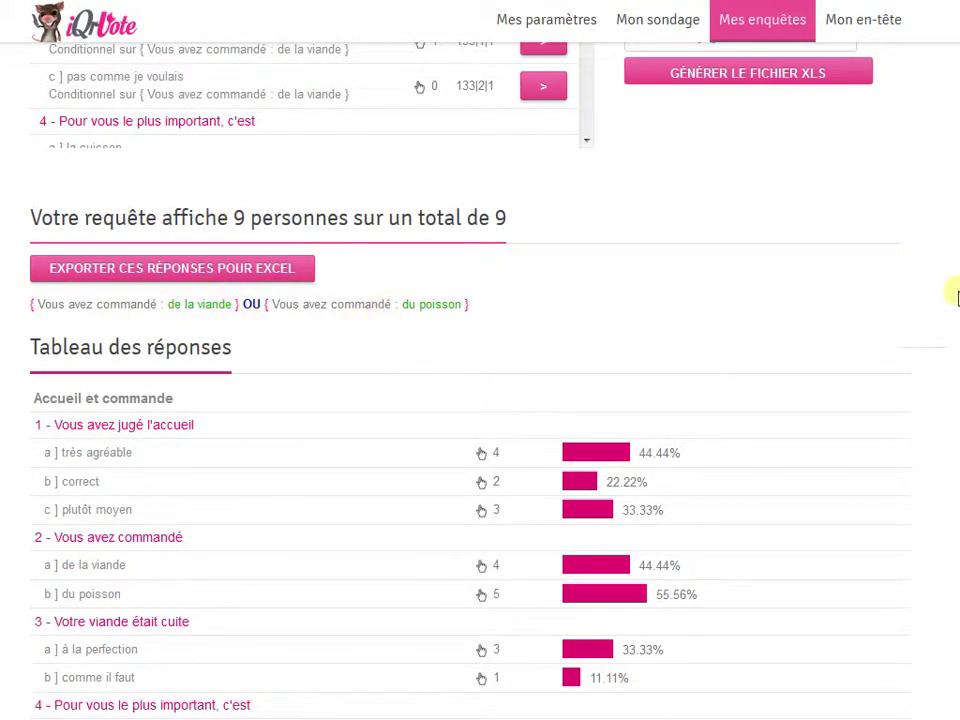
pyautogui.scroll(6, 480, 360)
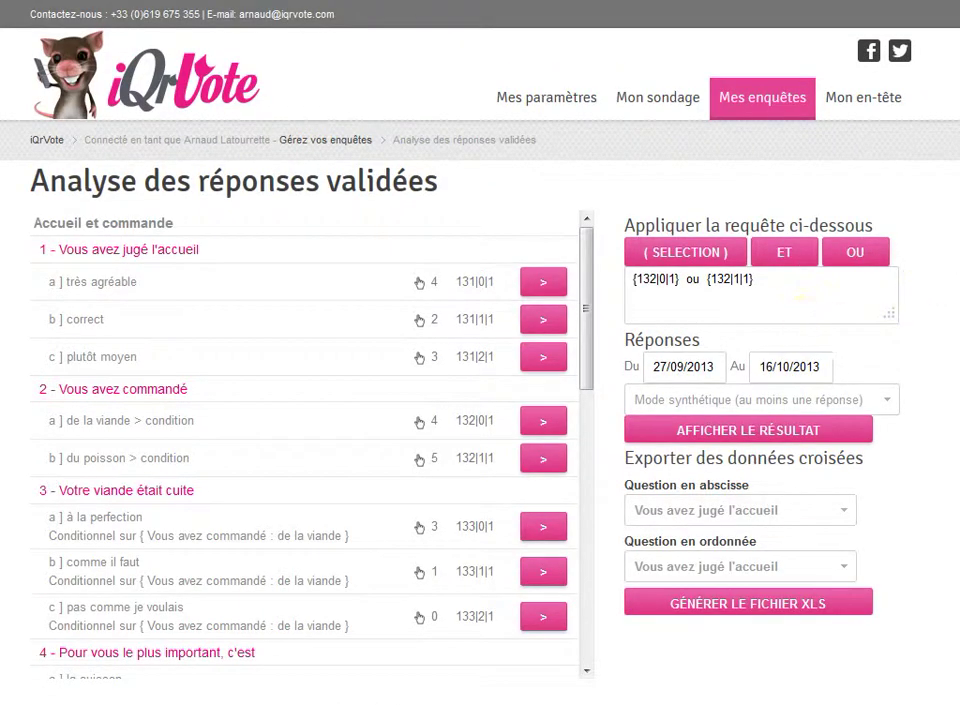
# Look over the meat and fish questions, clear the query expression and insert an empty pair of parentheses.
pyautogui.moveTo(591, 326); pyautogui.dragTo(577, 475)
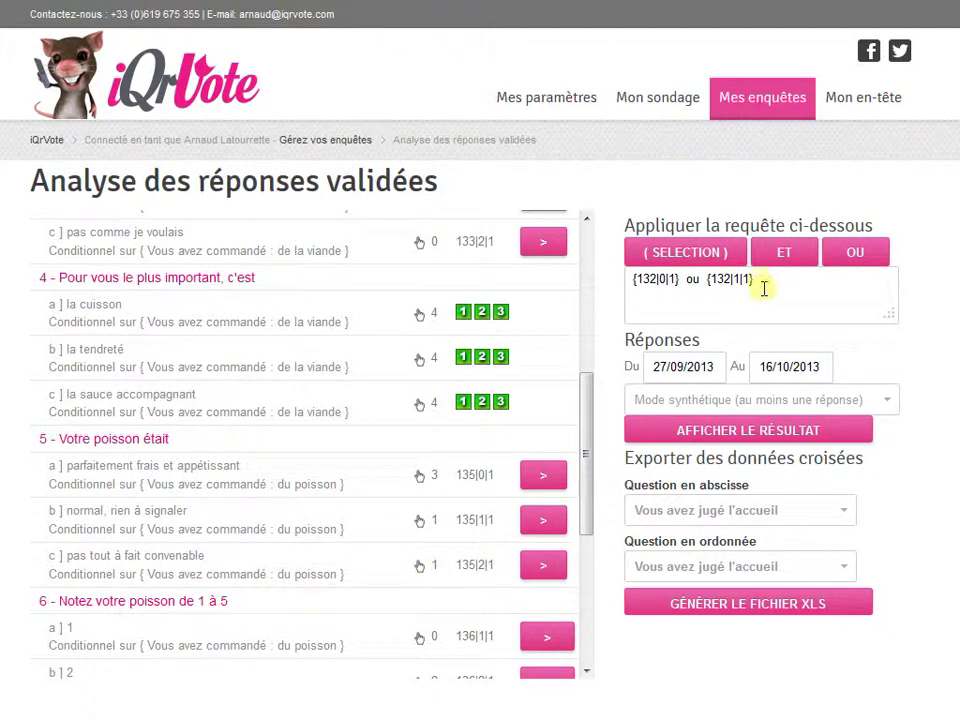
pyautogui.click(648, 257)
pyautogui.moveTo(587, 441); pyautogui.dragTo(590, 330)
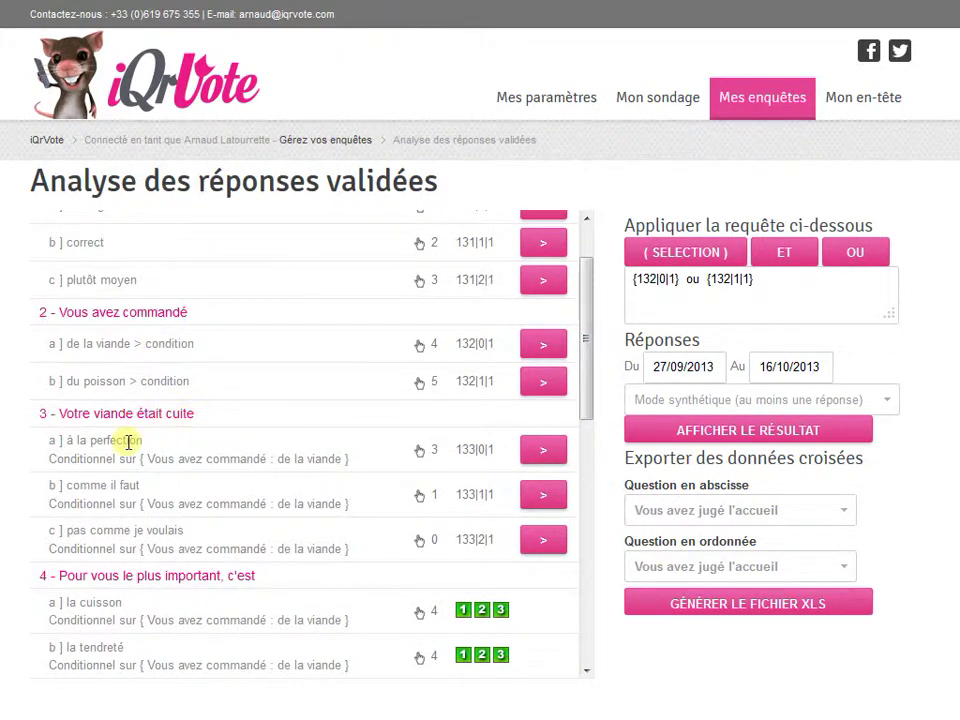
pyautogui.moveTo(590, 388); pyautogui.dragTo(572, 549)
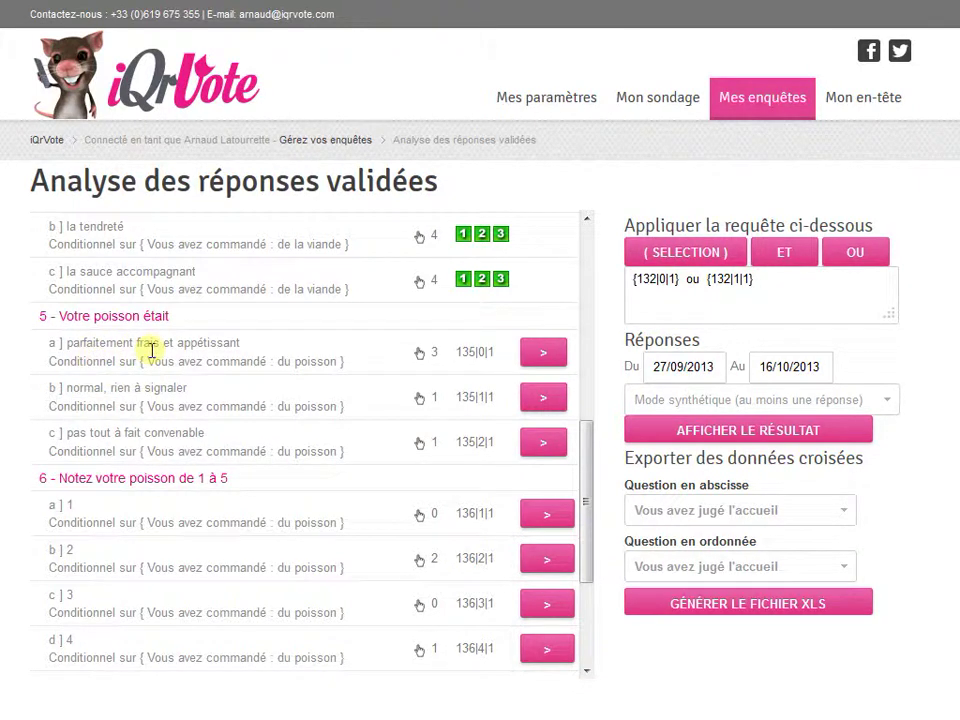
pyautogui.moveTo(765, 280); pyautogui.dragTo(643, 289)
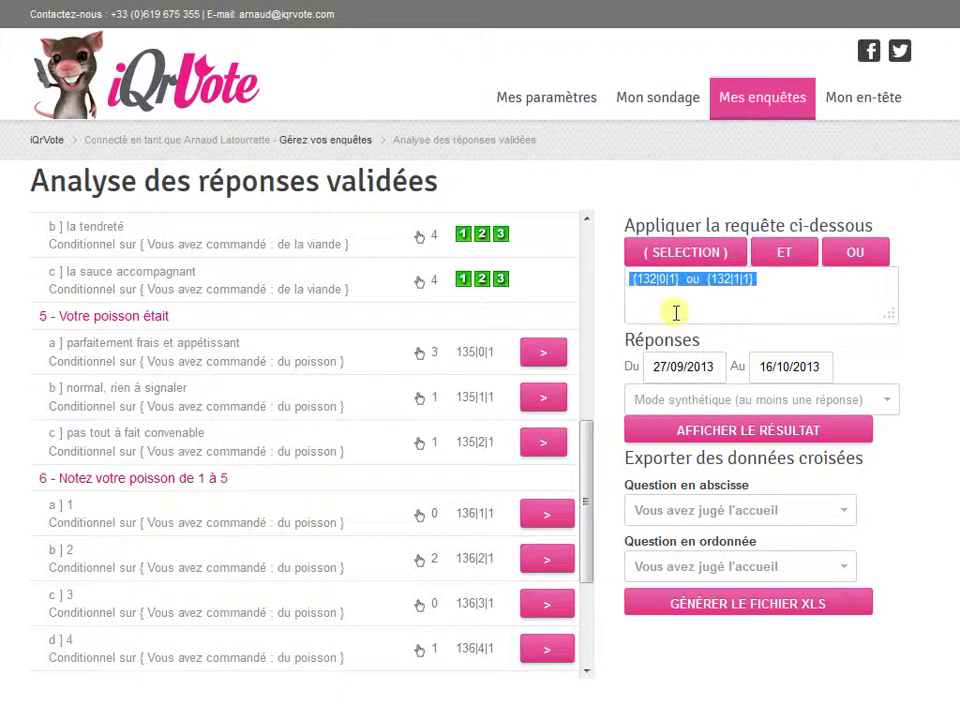
pyautogui.write('(')
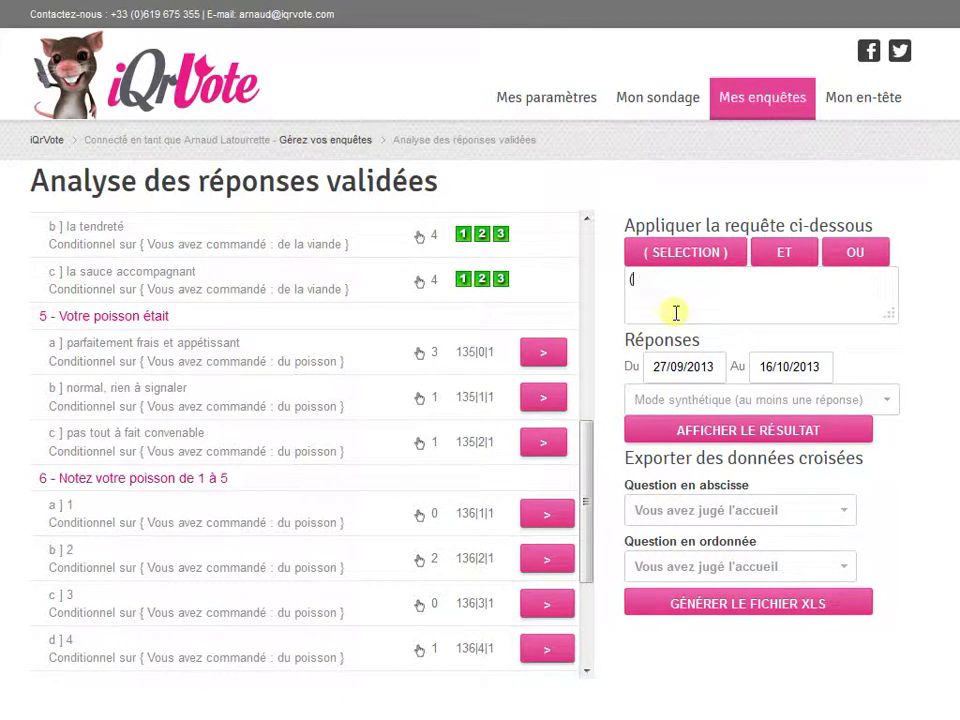
pyautogui.press('BackSpace')
pyautogui.click(686, 260)
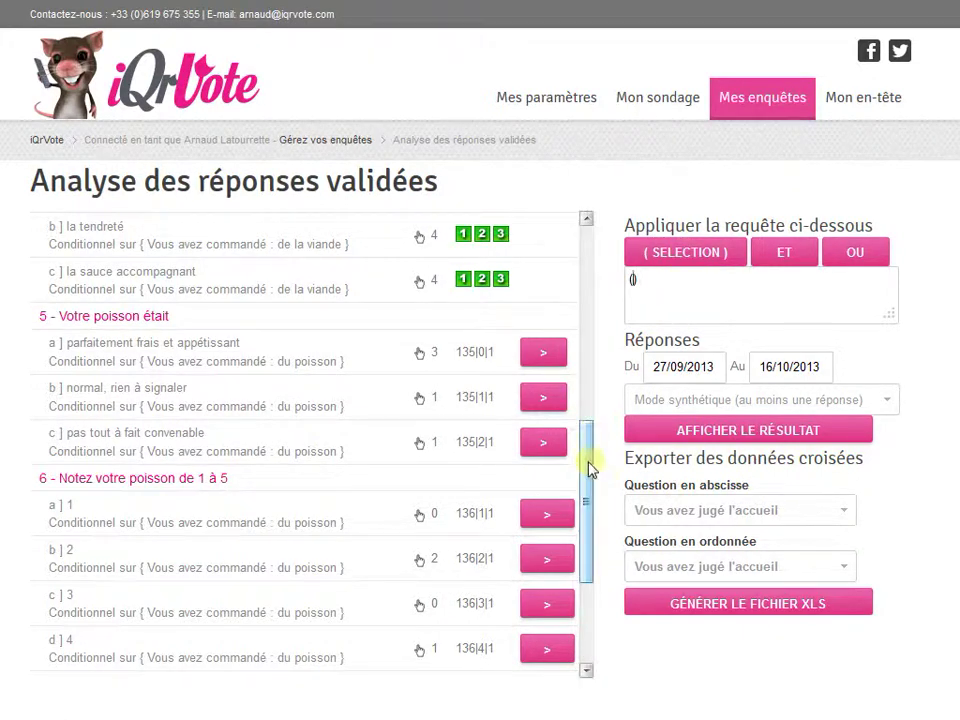
# Fill the parentheses with the meat order {132|0|1} "et" the "à la perfection" cooking answer {133|0|1}.
pyautogui.moveTo(591, 456); pyautogui.dragTo(600, 362)
pyautogui.scroll(2, 601, 358)
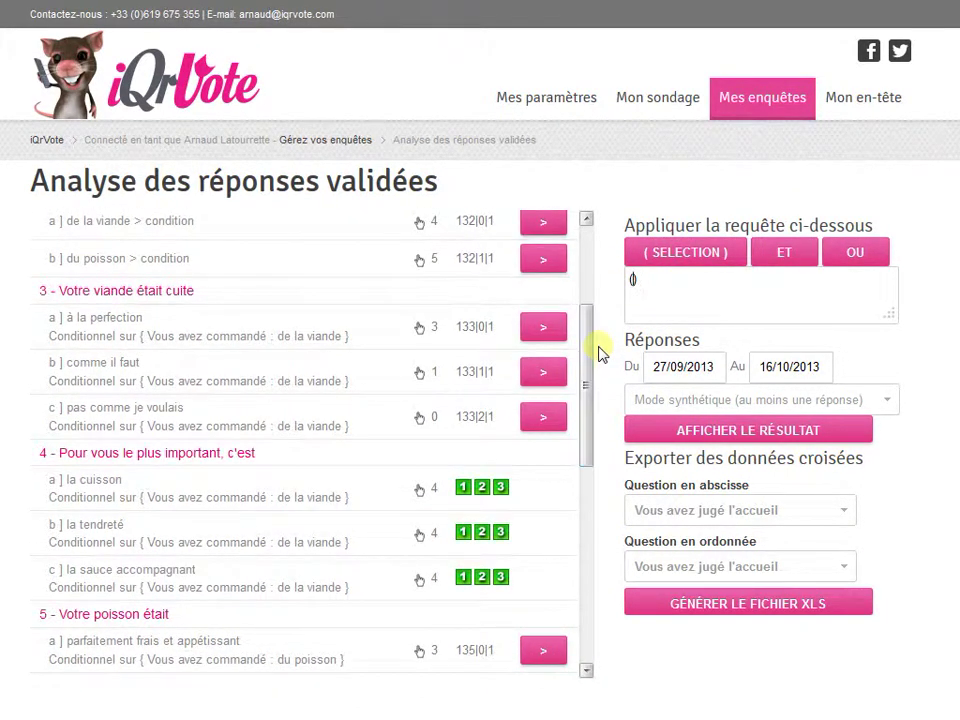
pyautogui.scroll(1, 595, 360)
pyautogui.scroll(2, 594, 345)
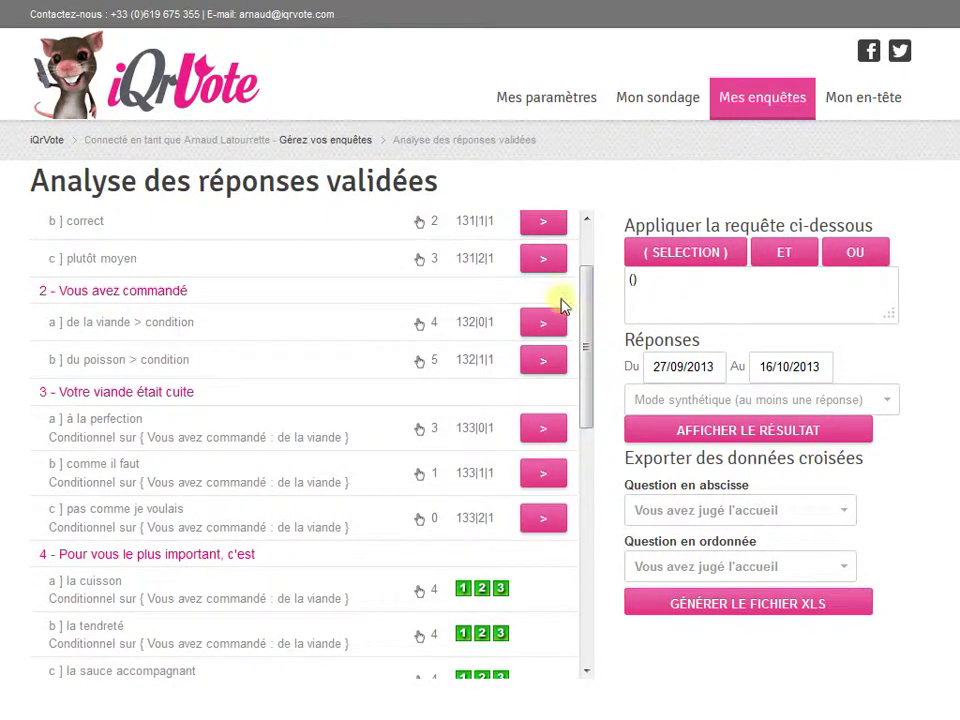
pyautogui.click(546, 326)
pyautogui.click(783, 257)
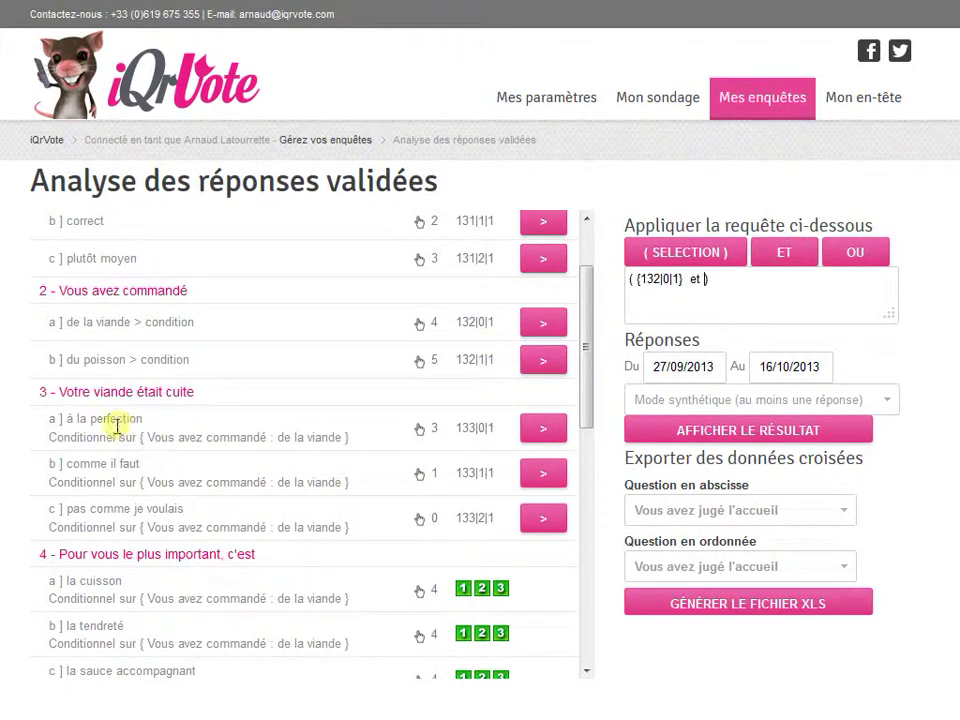
pyautogui.click(531, 430)
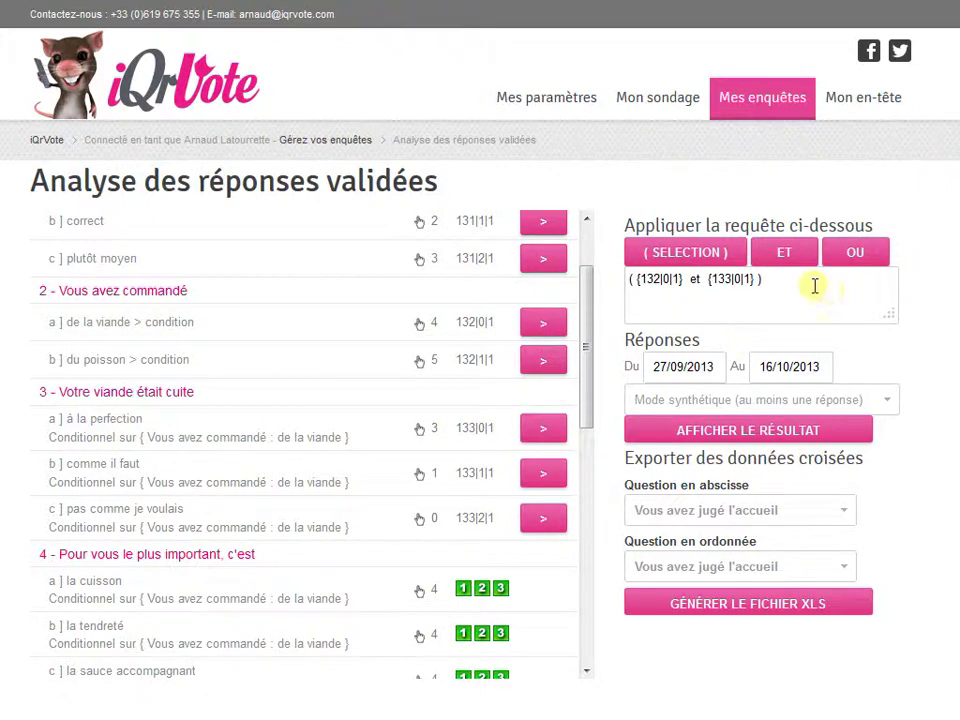
# Add "ou" after the first group and start a second parenthesised group with the fish order {132|1|1}.
pyautogui.click(866, 256)
pyautogui.click(640, 253)
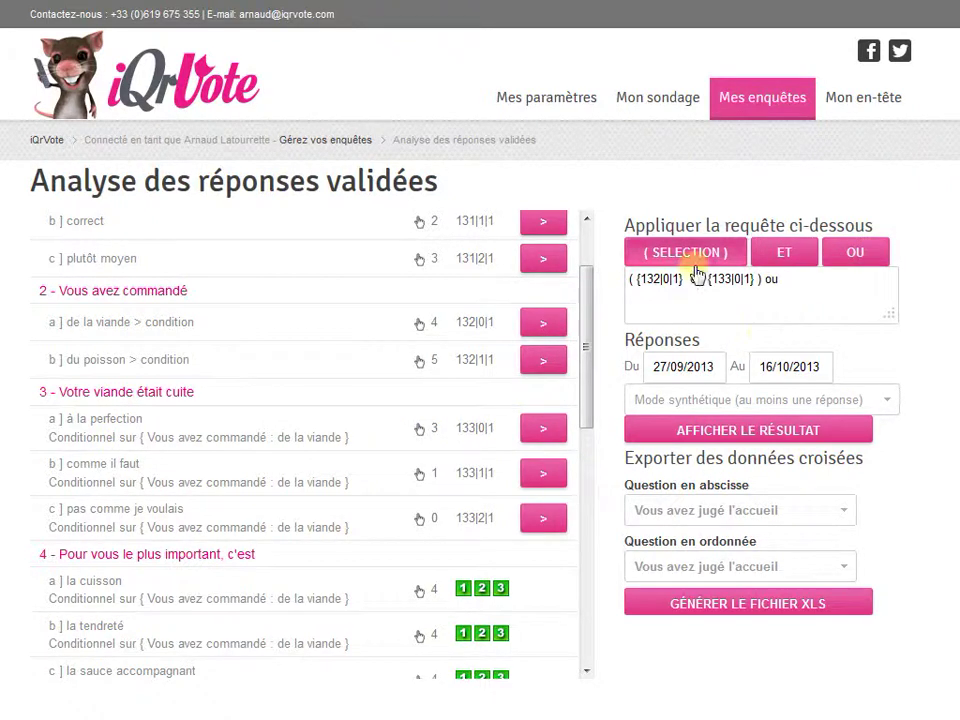
pyautogui.moveTo(585, 388)
pyautogui.mouseDown()
pyautogui.moveTo(583, 492)
pyautogui.moveTo(583, 386)
pyautogui.mouseUp()
pyautogui.click(543, 362)
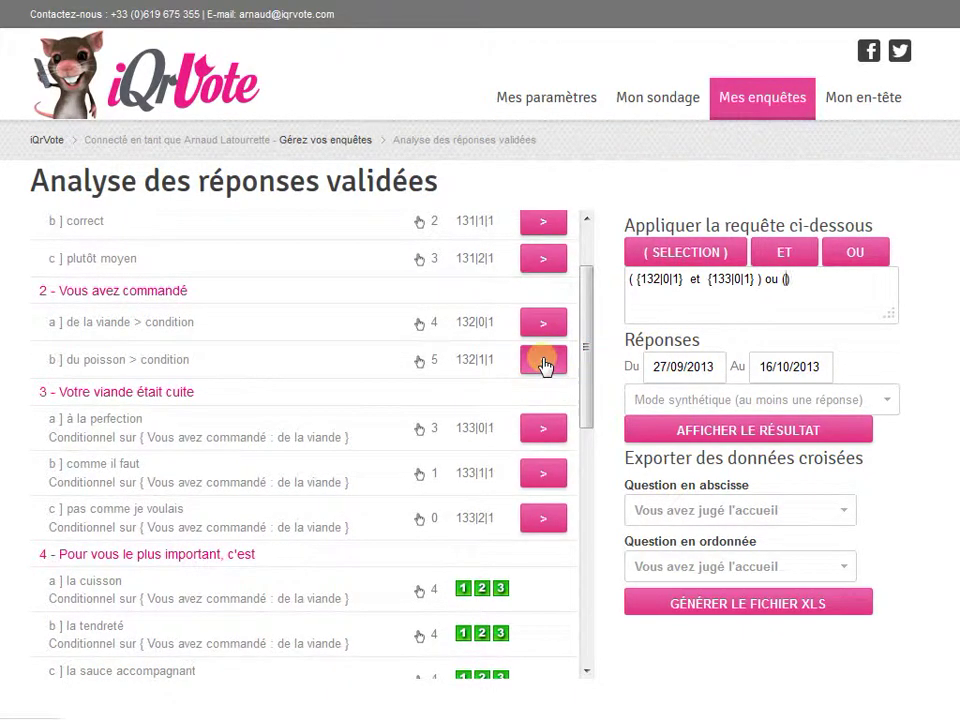
pyautogui.click(551, 360)
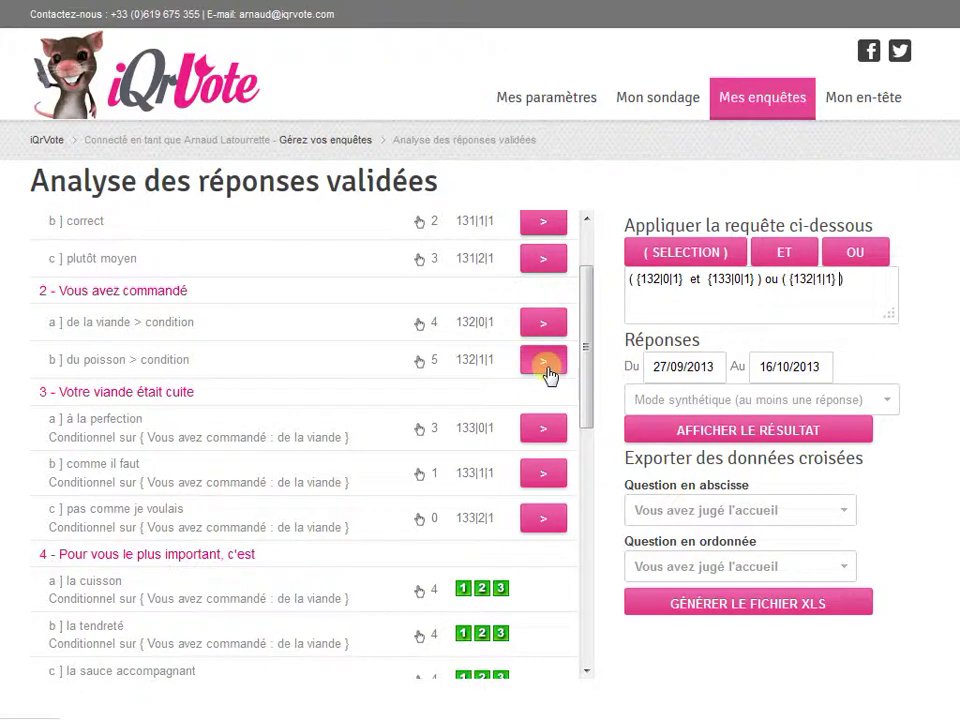
# Complete the second group with "et" and the "parfaitement frais et appétissant" answer {135|0|1}, and display the results.
pyautogui.click(812, 278)
pyautogui.click(798, 256)
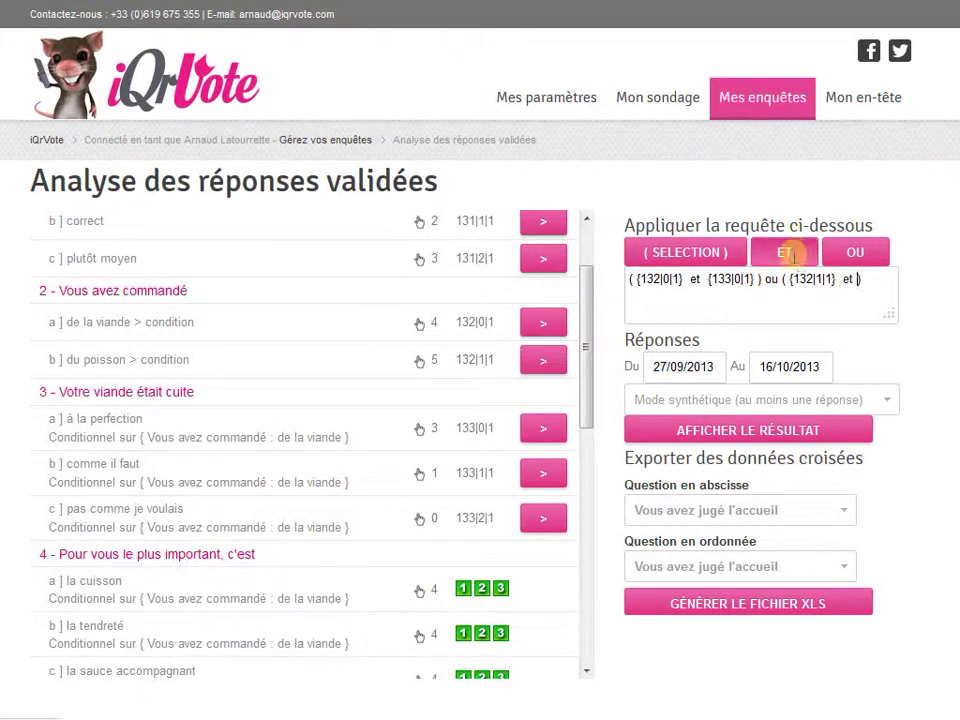
pyautogui.moveTo(585, 396); pyautogui.dragTo(579, 497)
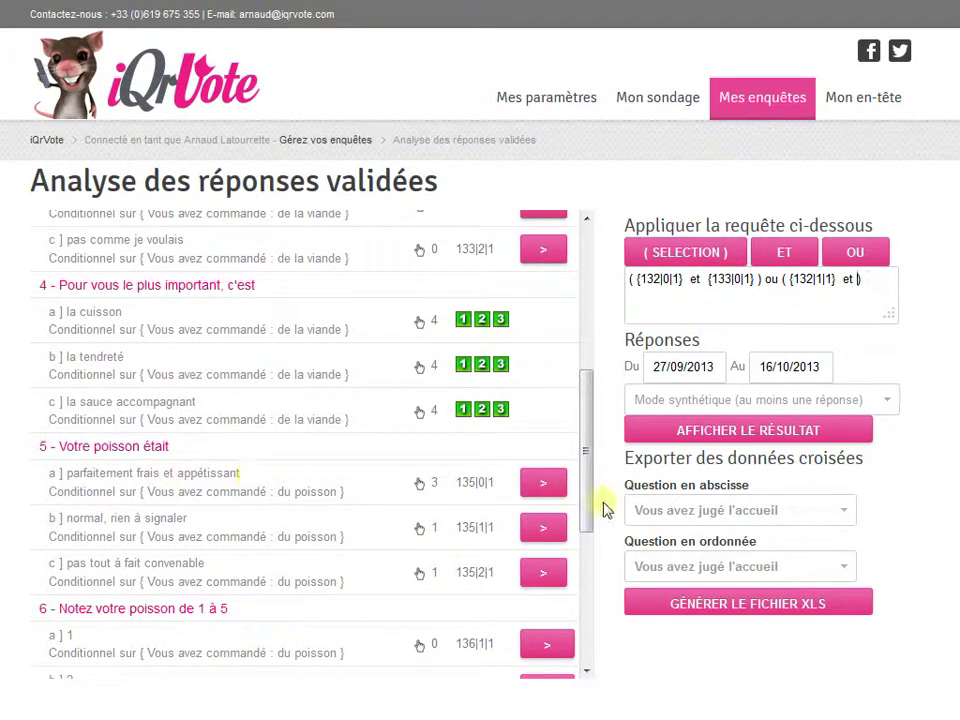
pyautogui.click(539, 486)
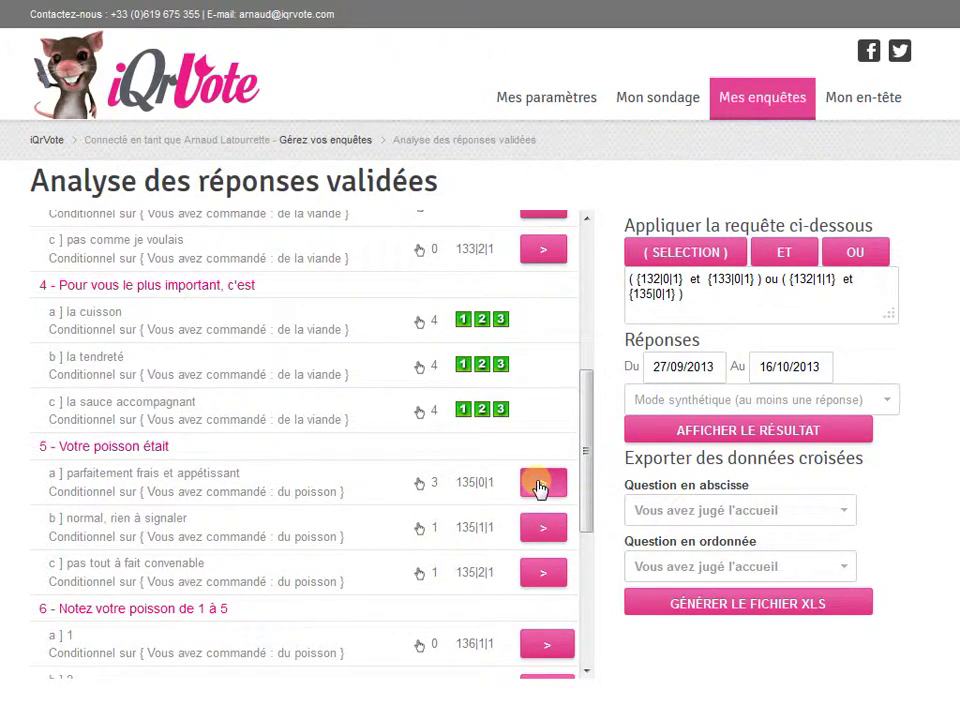
pyautogui.click(805, 433)
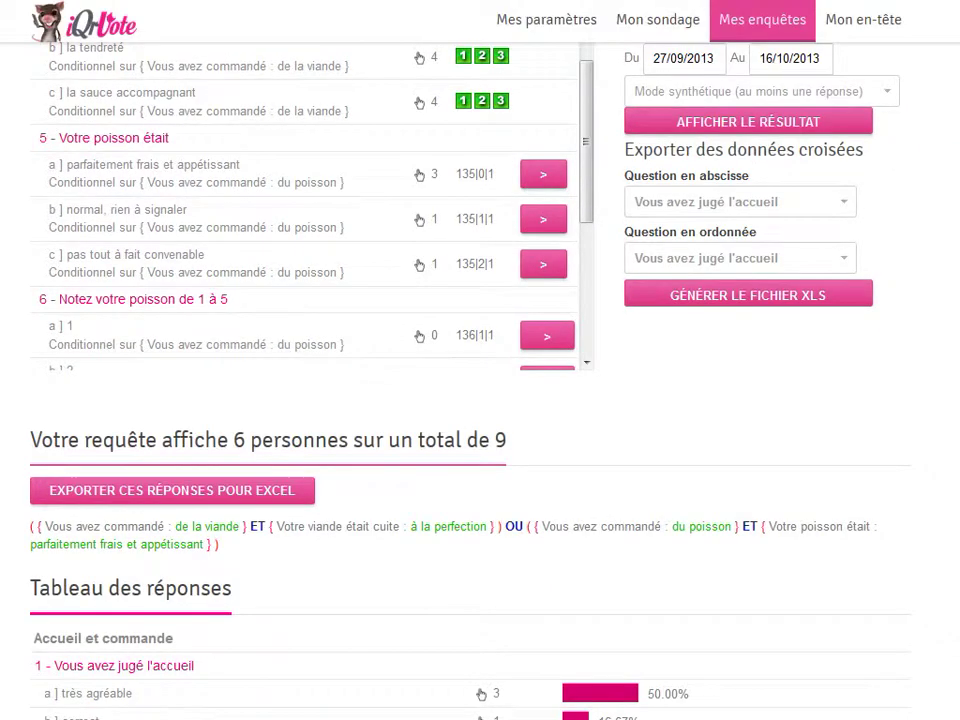
# Compare the answer counts for perfectly cooked meat and fresh fish with the query's response total and response table.
pyautogui.scroll(3, 480, 360)
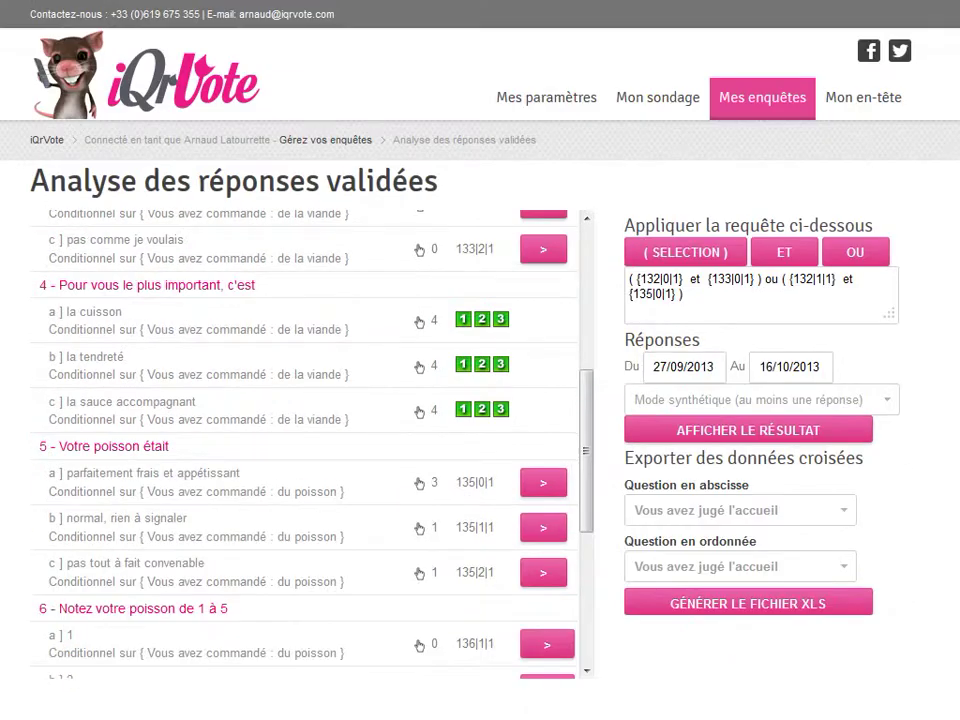
pyautogui.moveTo(583, 386); pyautogui.dragTo(603, 271)
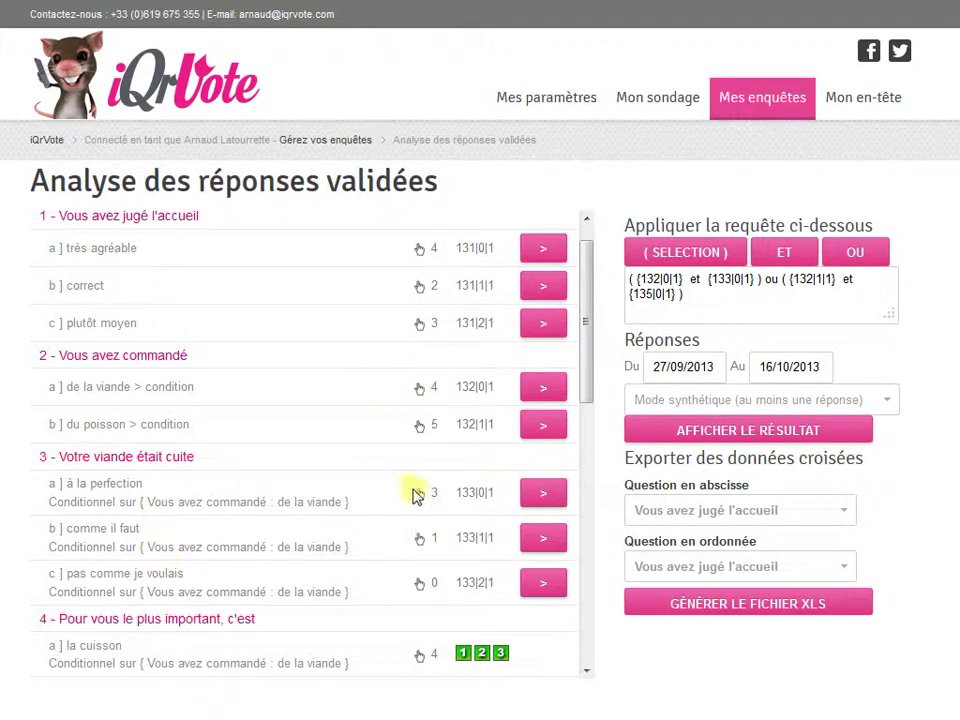
pyautogui.scroll(-5, 582, 400)
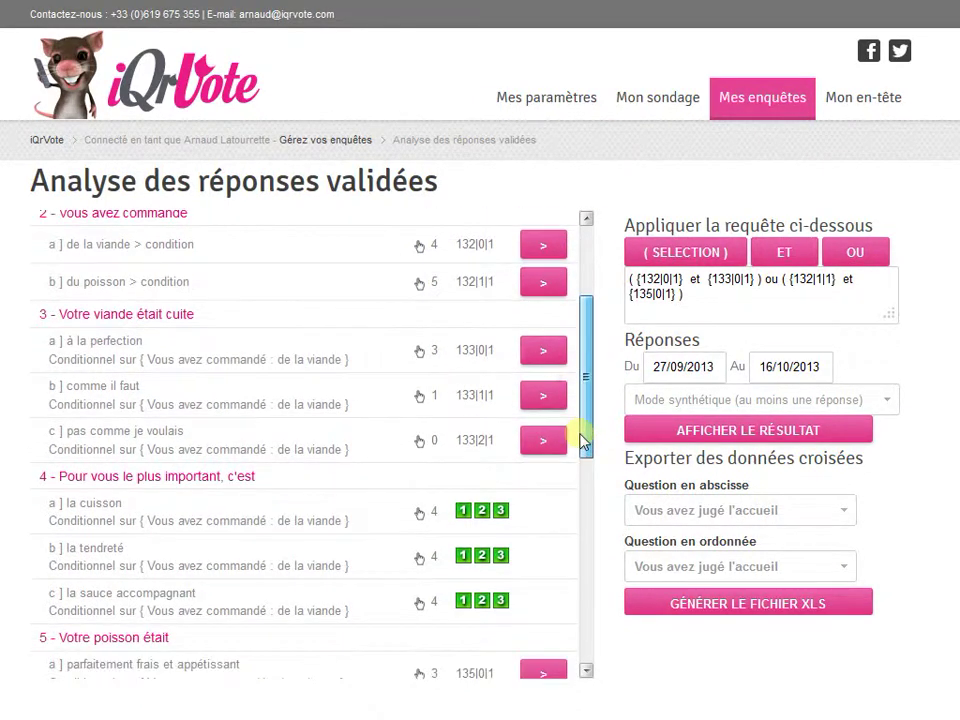
pyautogui.scroll(3, 583, 405)
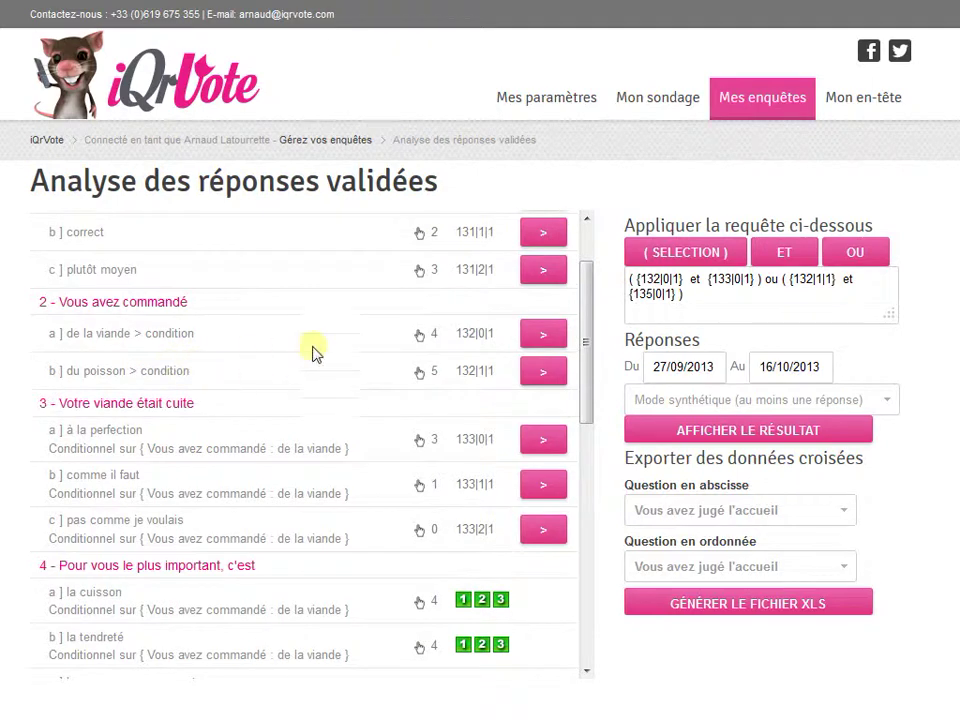
pyautogui.moveTo(588, 379); pyautogui.dragTo(585, 484)
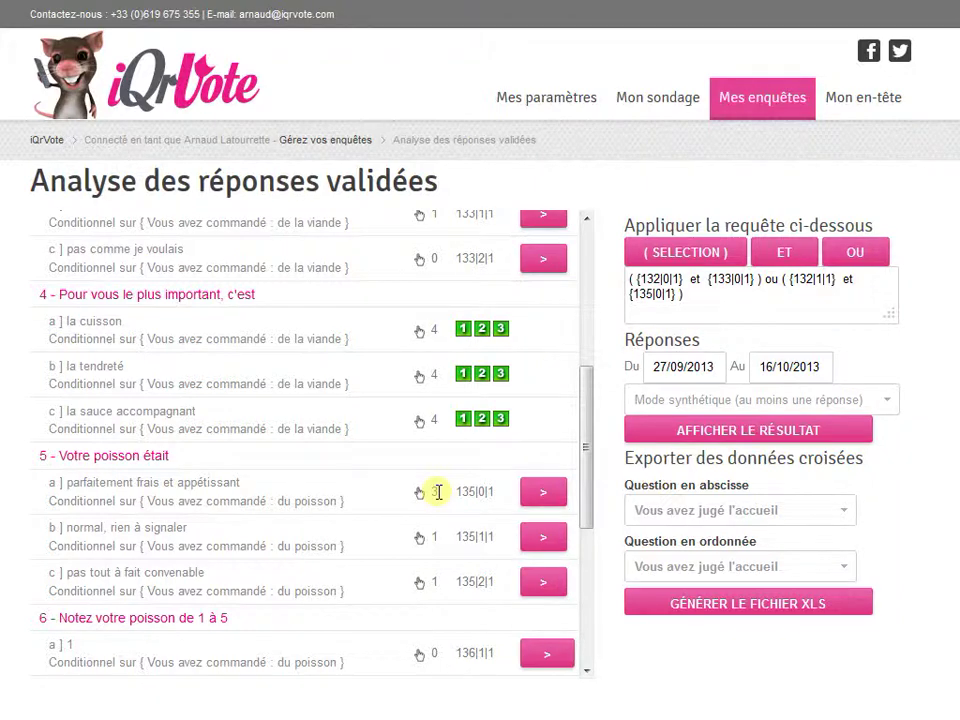
pyautogui.scroll(-5, 888, 387)
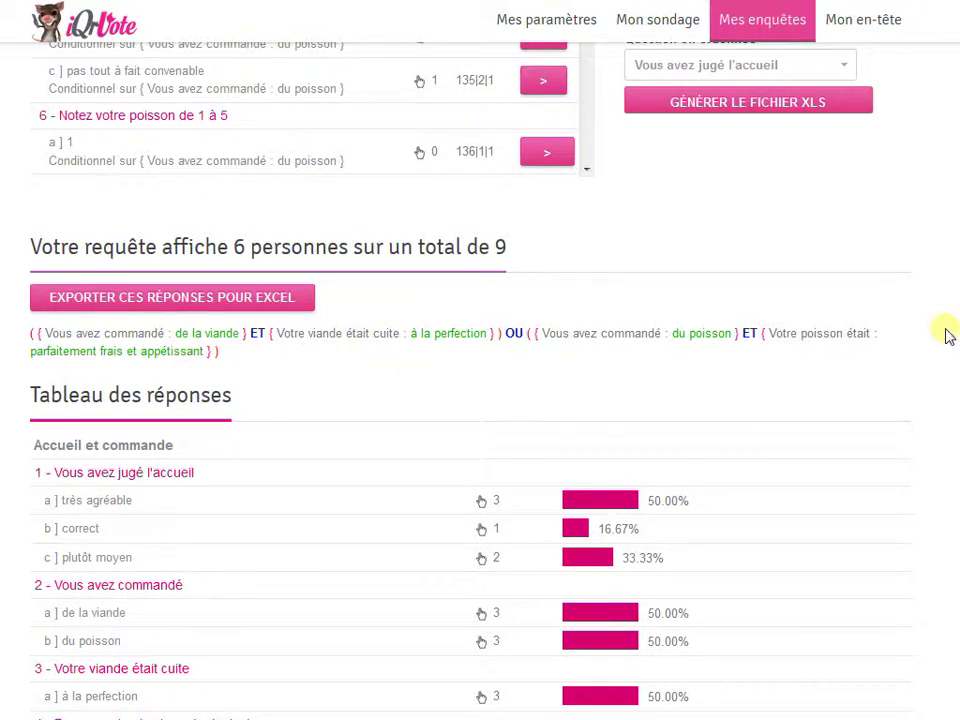
pyautogui.scroll(-7, 480, 400)
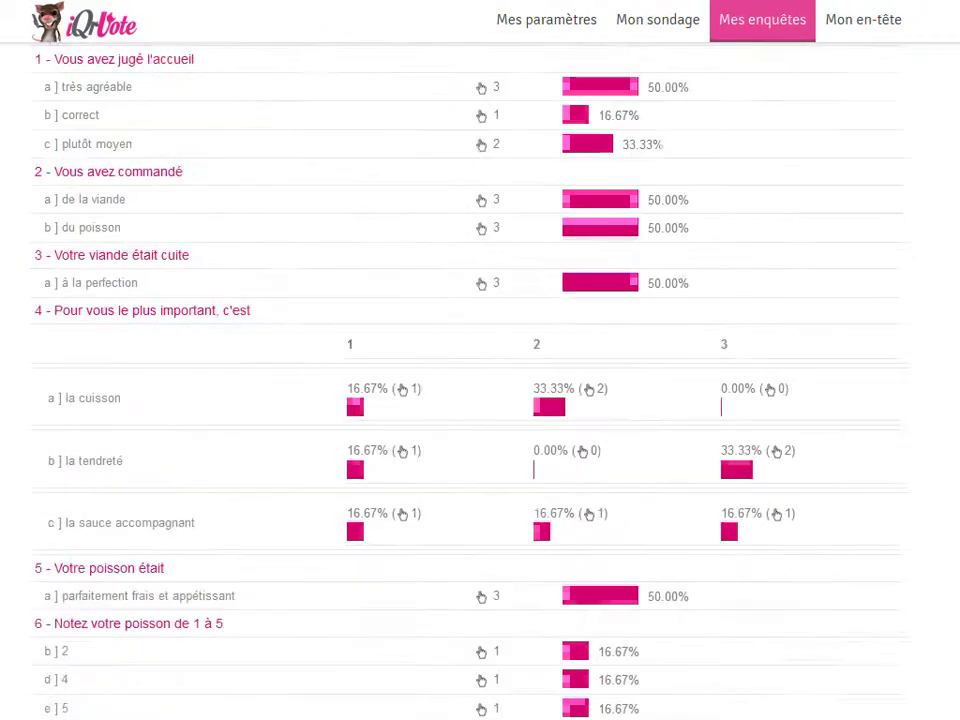
pyautogui.scroll(1, 480, 400)
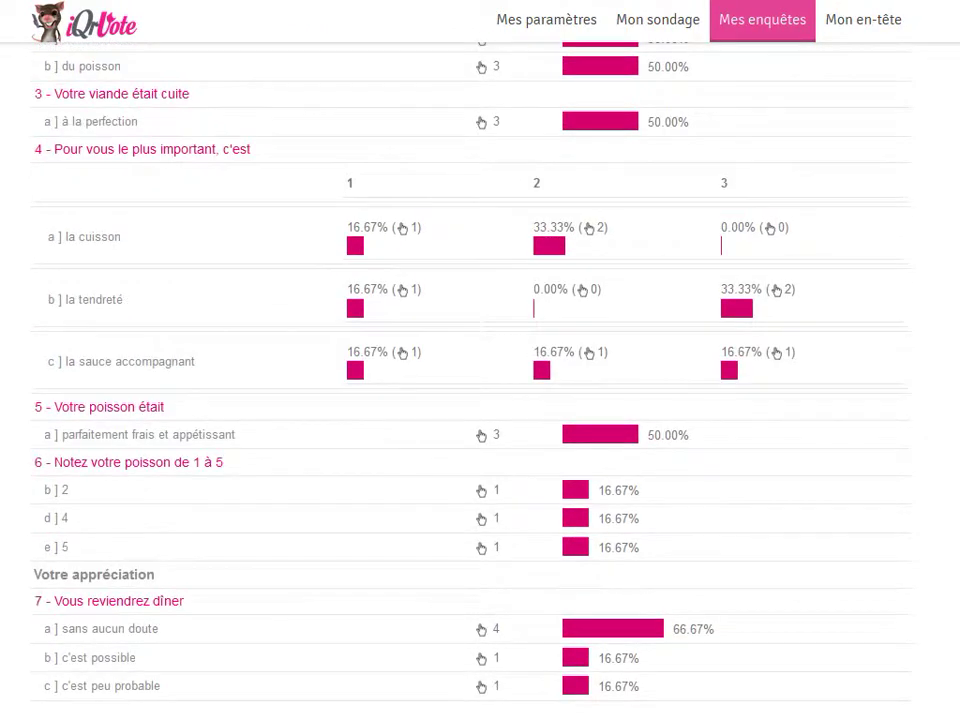
pyautogui.scroll(10, 480, 400)
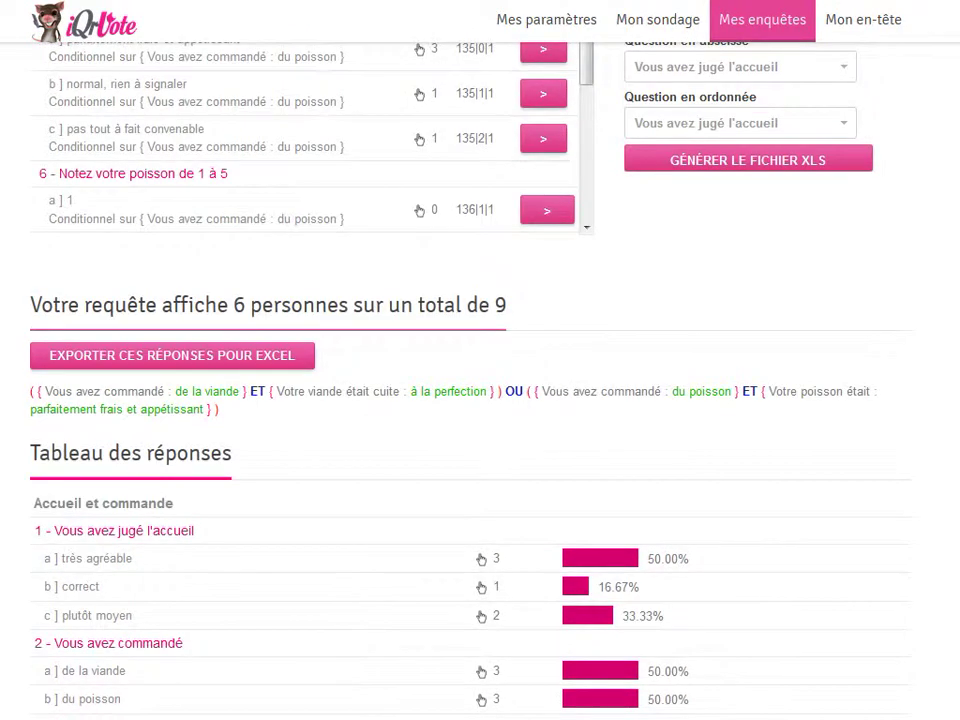
pyautogui.scroll(1, 480, 400)
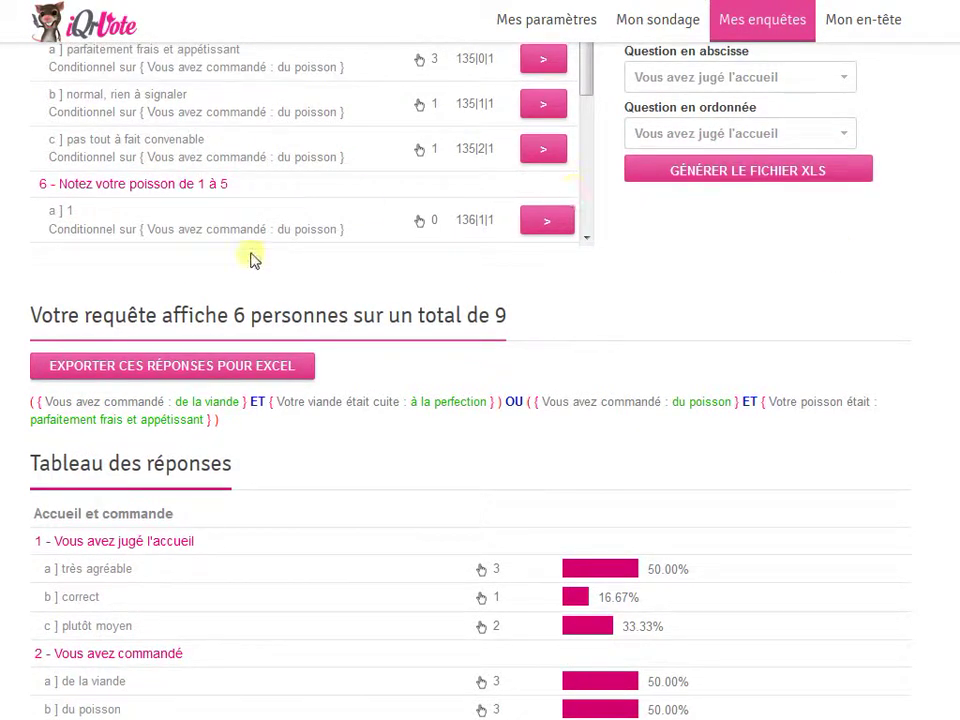
# Export the filtered responses for Excel and open enquete.xls in Microsoft Excel, accepting the file format mismatch.
pyautogui.click(123, 372)
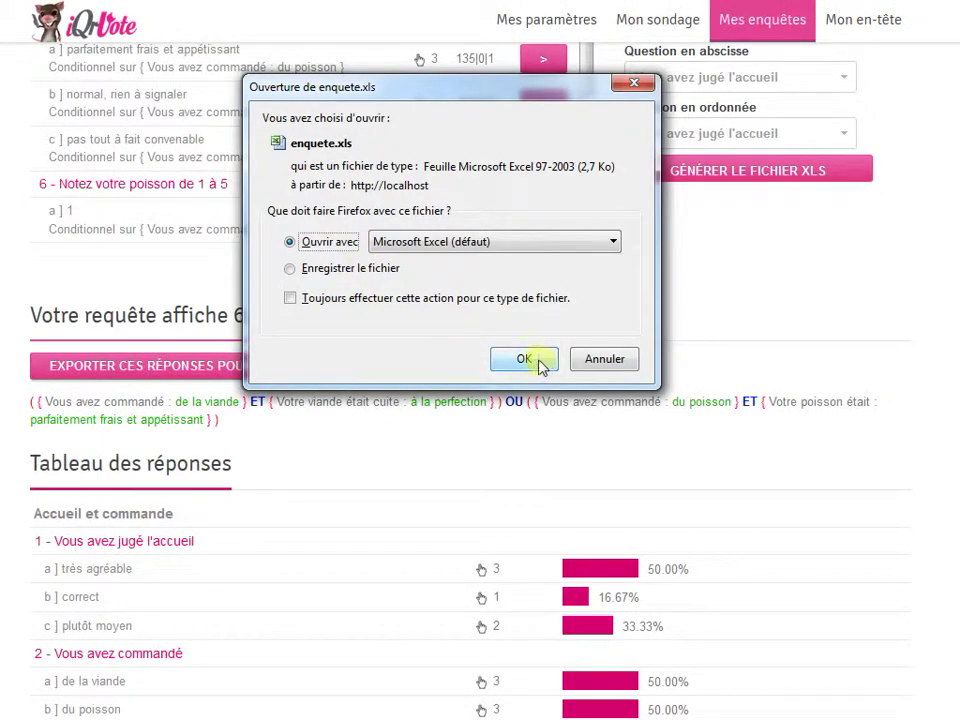
pyautogui.click(539, 364)
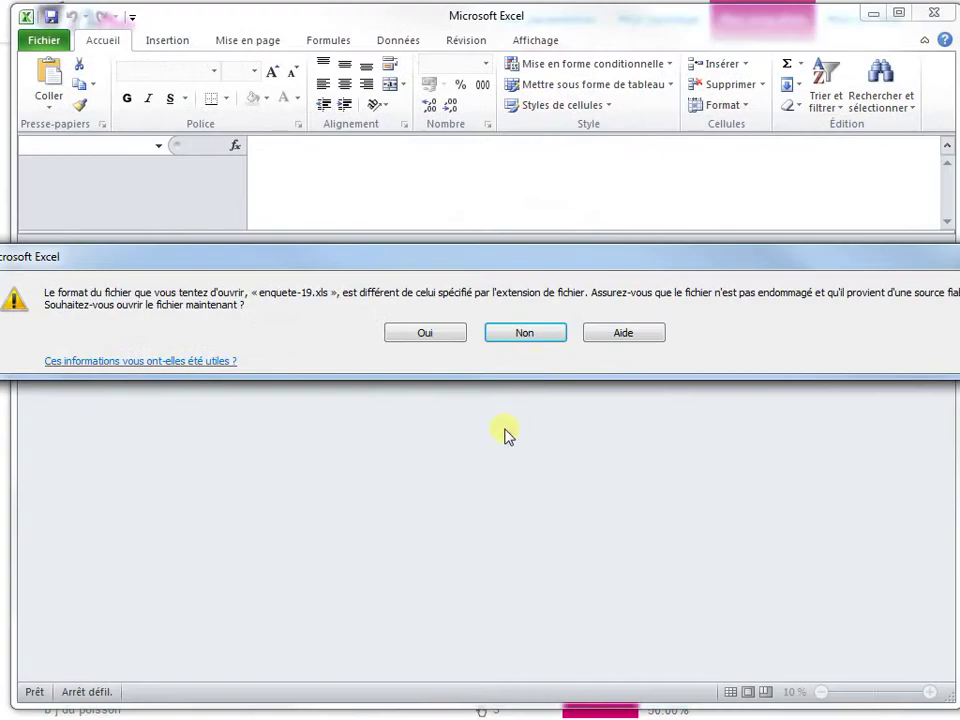
pyautogui.click(429, 334)
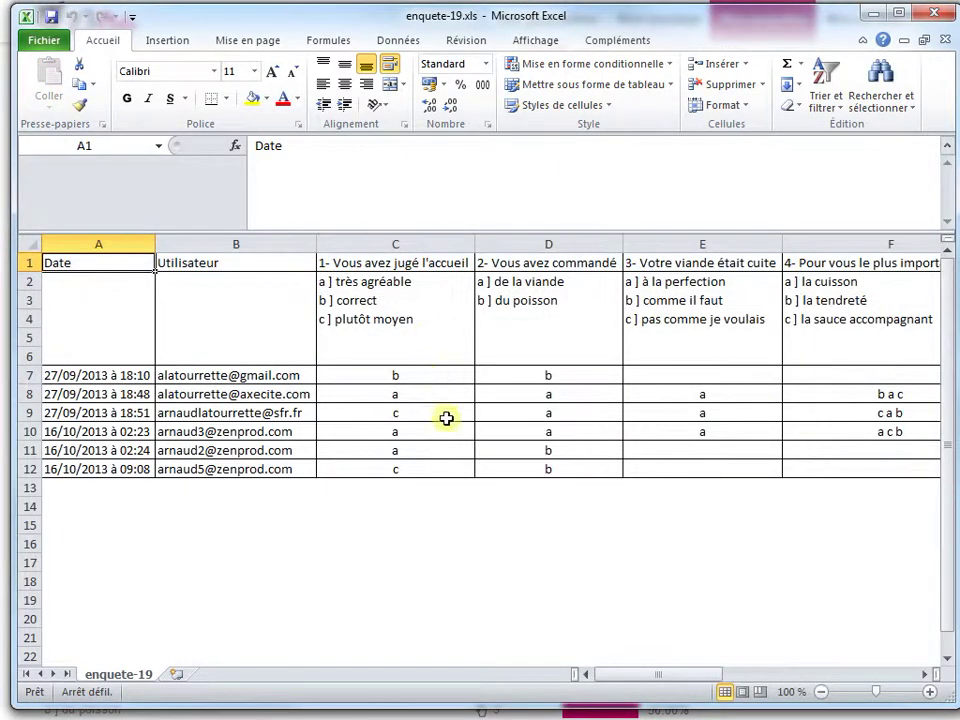
pyautogui.moveTo(947, 501); pyautogui.dragTo(947, 474)
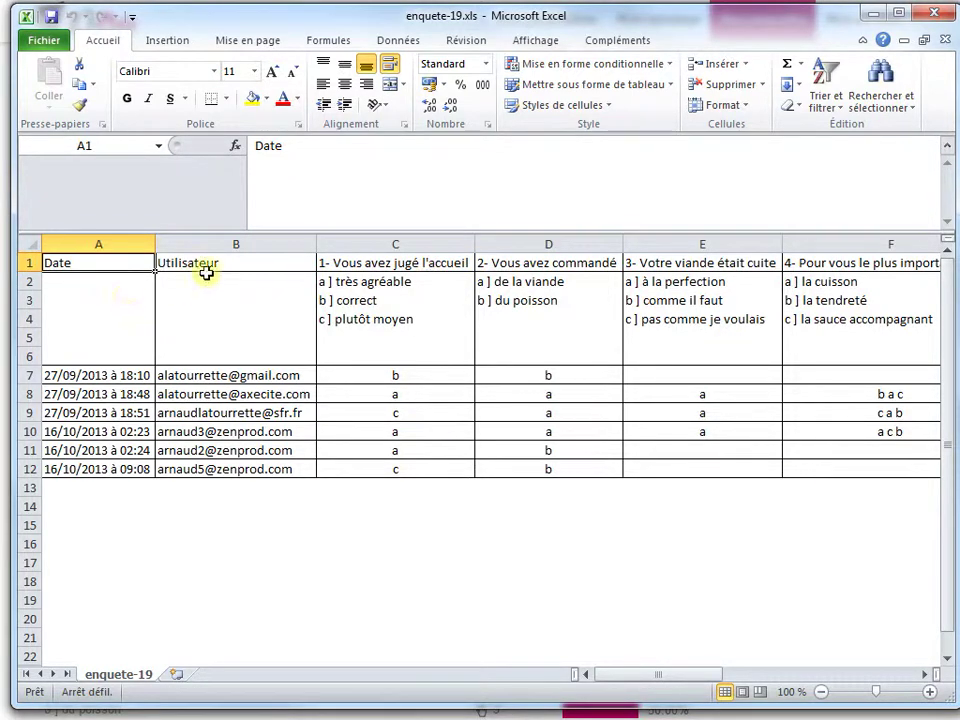
# Examine the exported respondents' dates and users, compare them with the iQrVote query results, and review their answers across the question columns.
pyautogui.moveTo(118, 375); pyautogui.dragTo(192, 469)
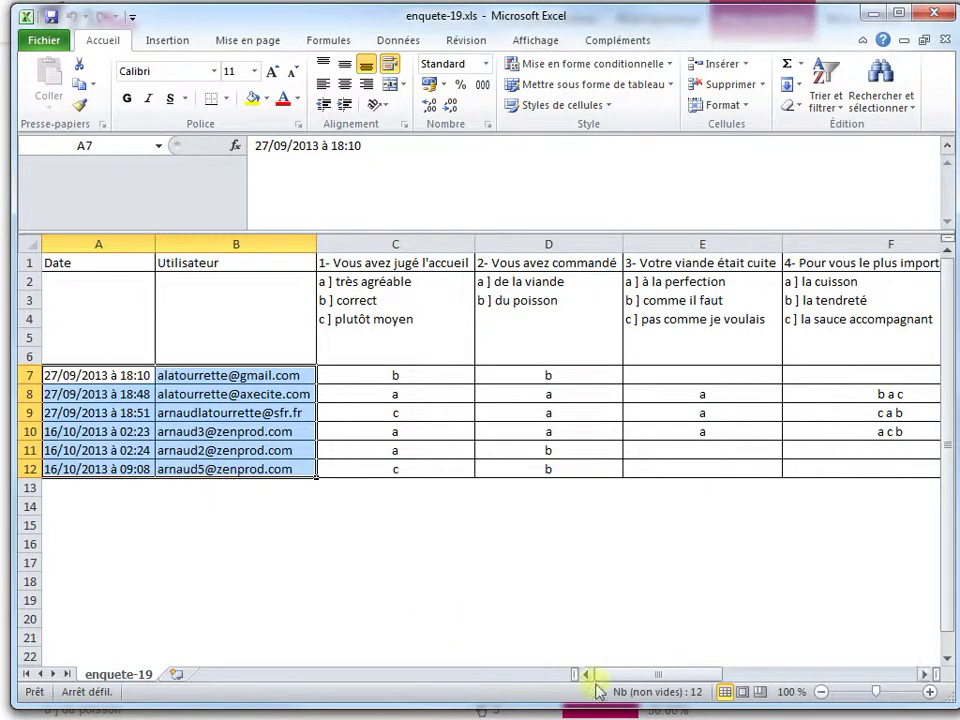
pyautogui.moveTo(639, 676)
pyautogui.mouseDown()
pyautogui.moveTo(868, 677)
pyautogui.moveTo(630, 688)
pyautogui.mouseUp()
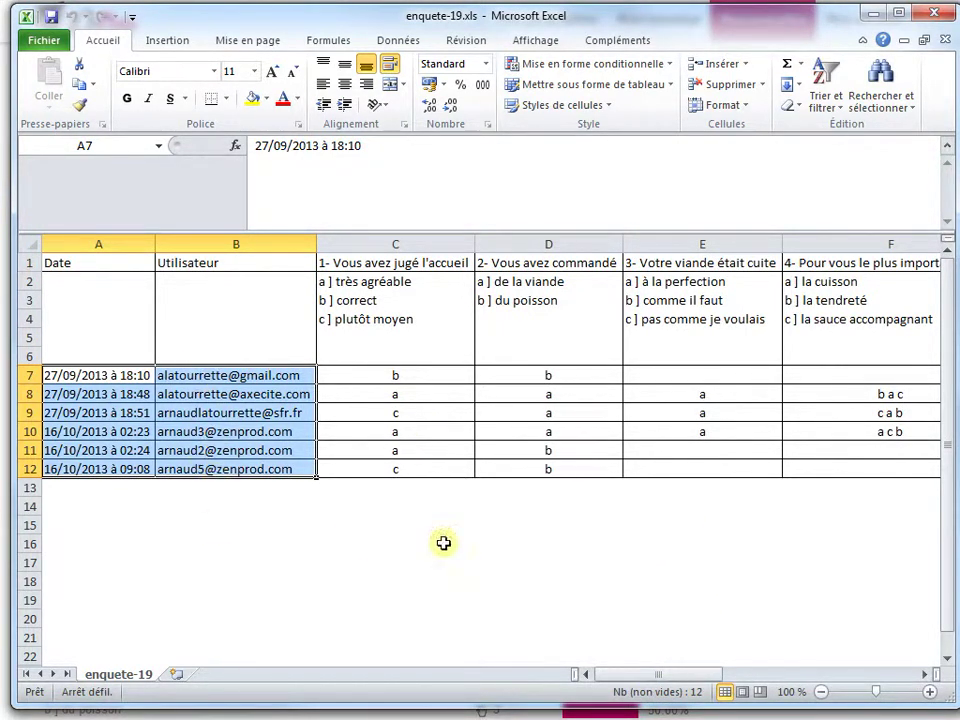
pyautogui.hotkey('alt', 'Tab')
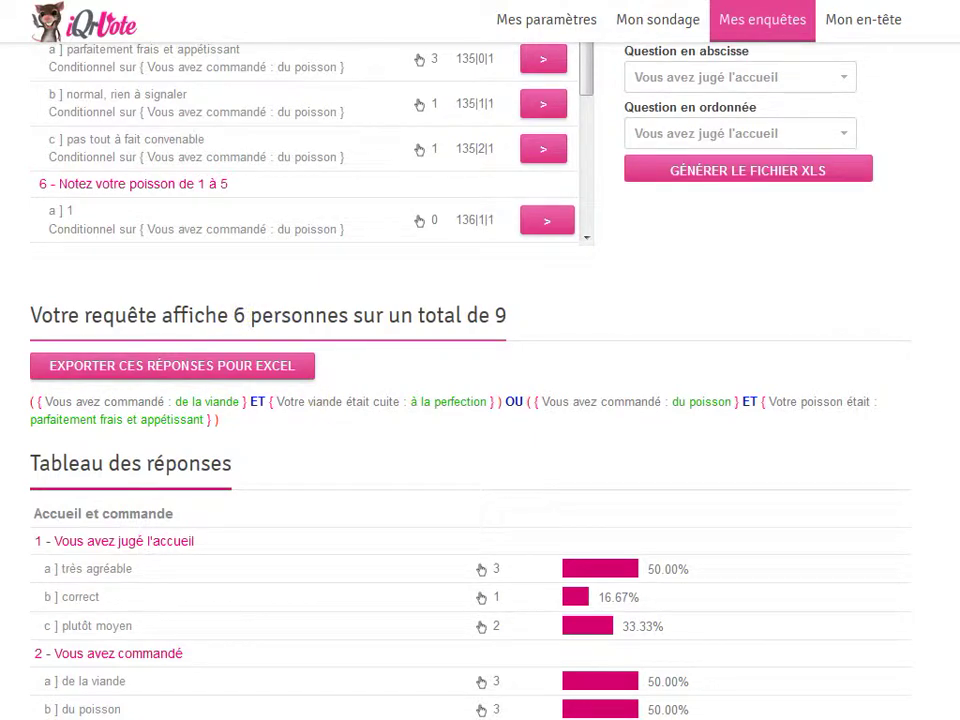
pyautogui.hotkey('alt', 'Tab')
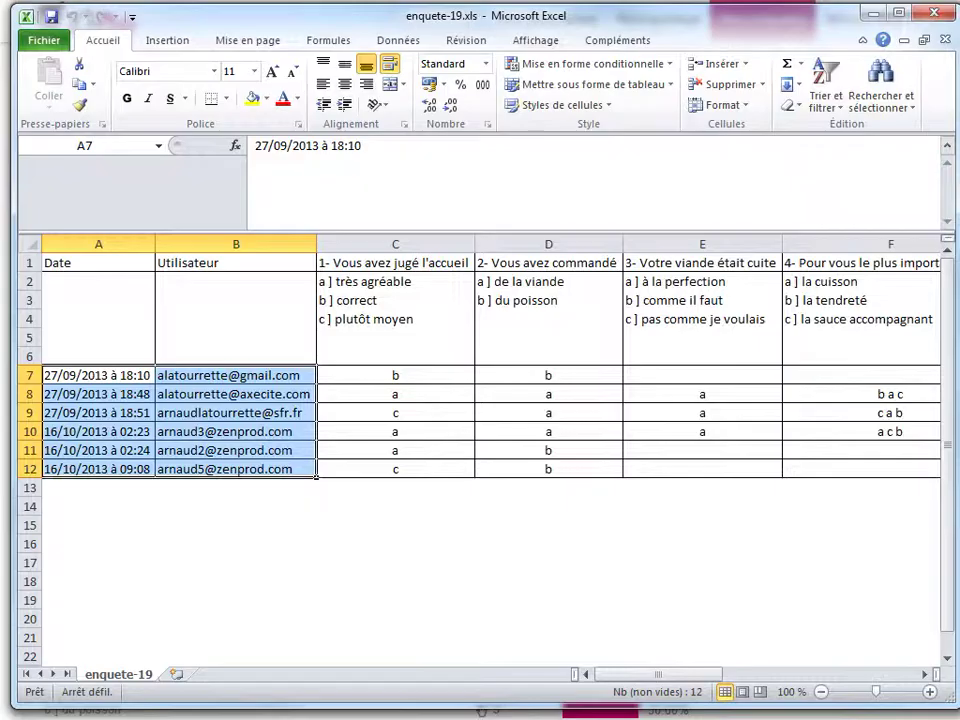
pyautogui.click(561, 544)
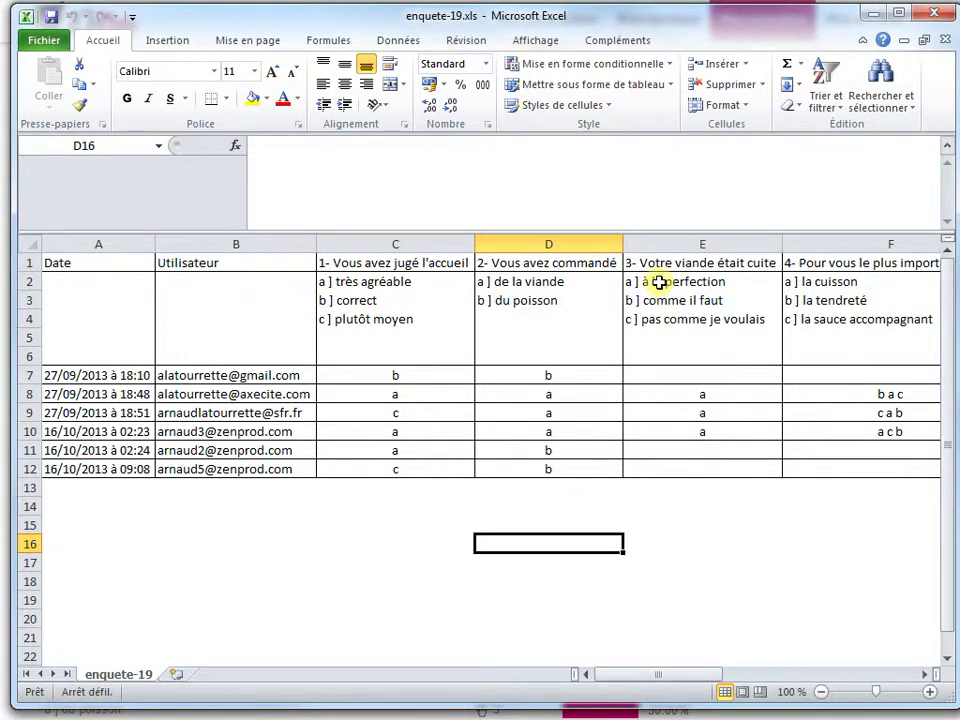
pyautogui.moveTo(707, 679); pyautogui.dragTo(793, 675)
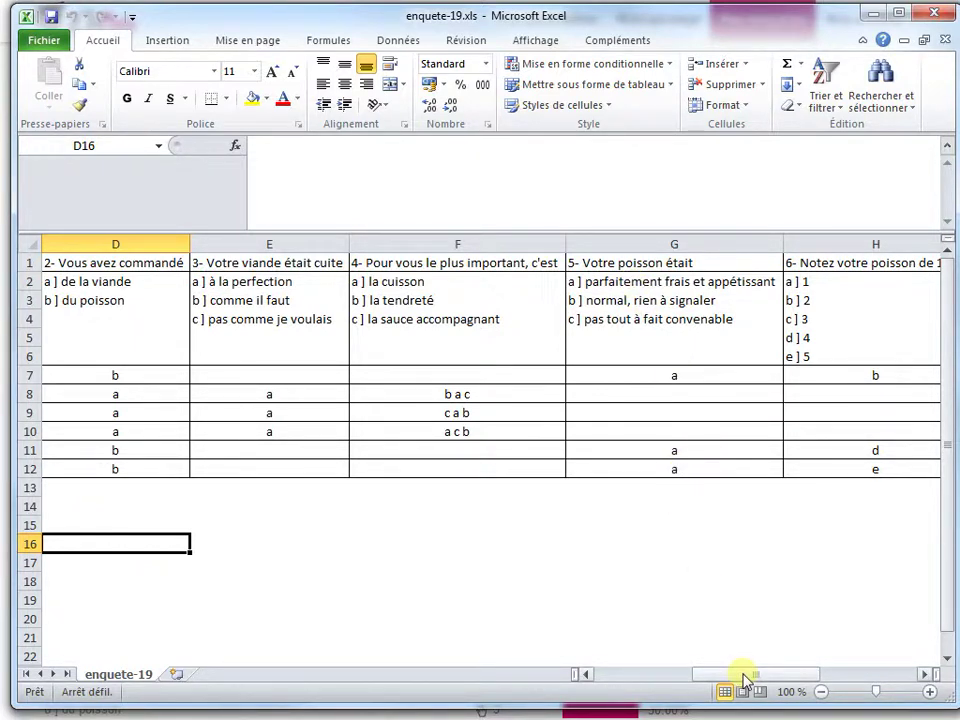
pyautogui.moveTo(745, 679); pyautogui.dragTo(625, 690)
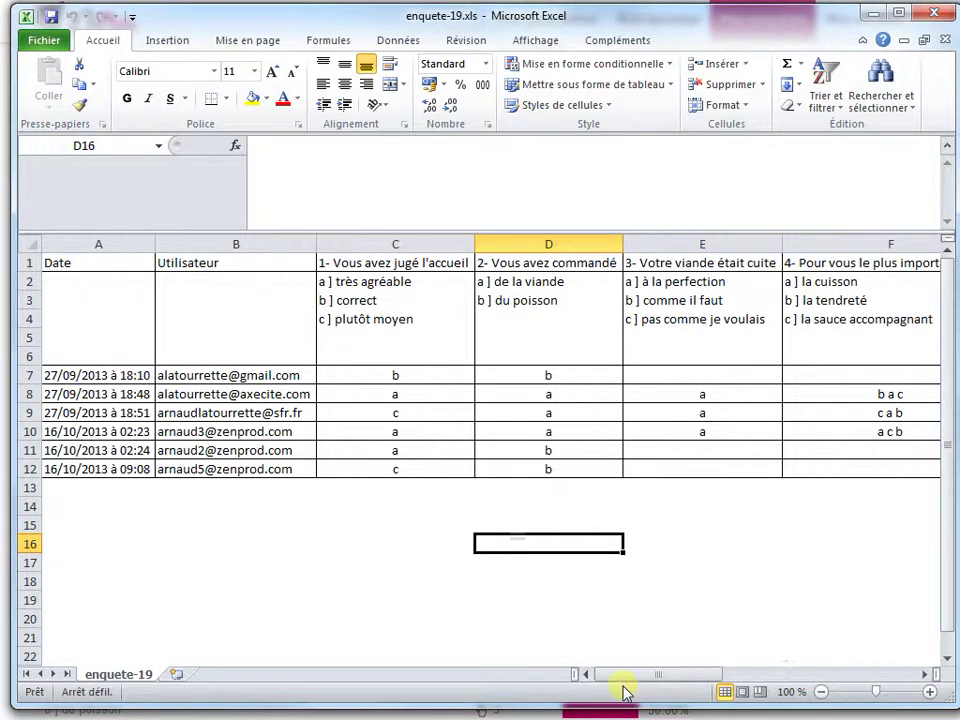
pyautogui.click(429, 510)
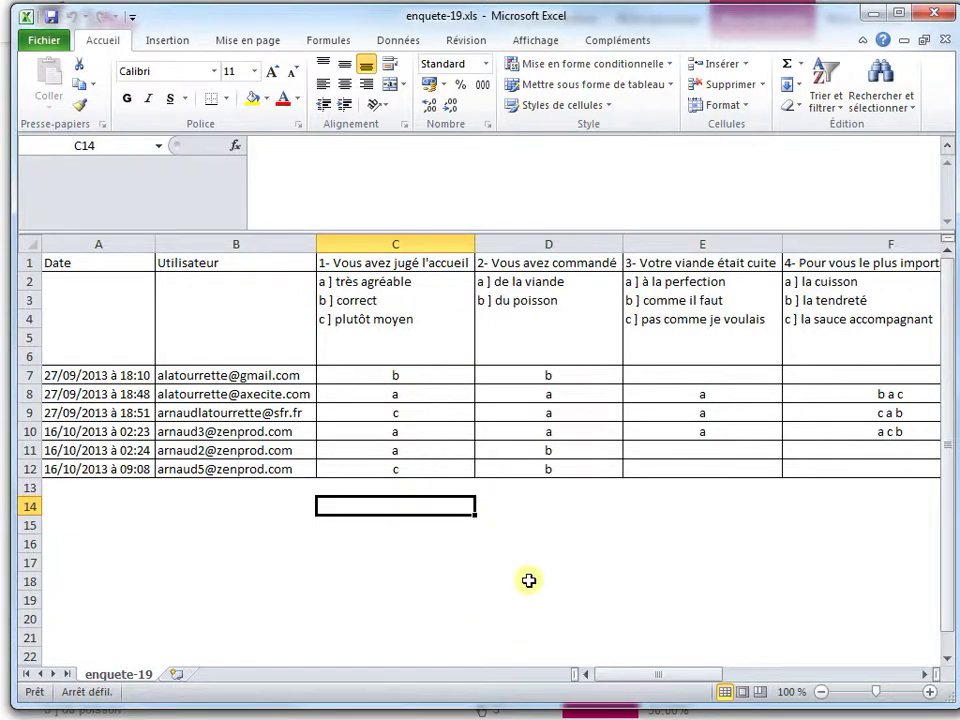
# Add an automatic filter to column C, "1- Vous avez jugé l'accueil".
pyautogui.click(431, 247)
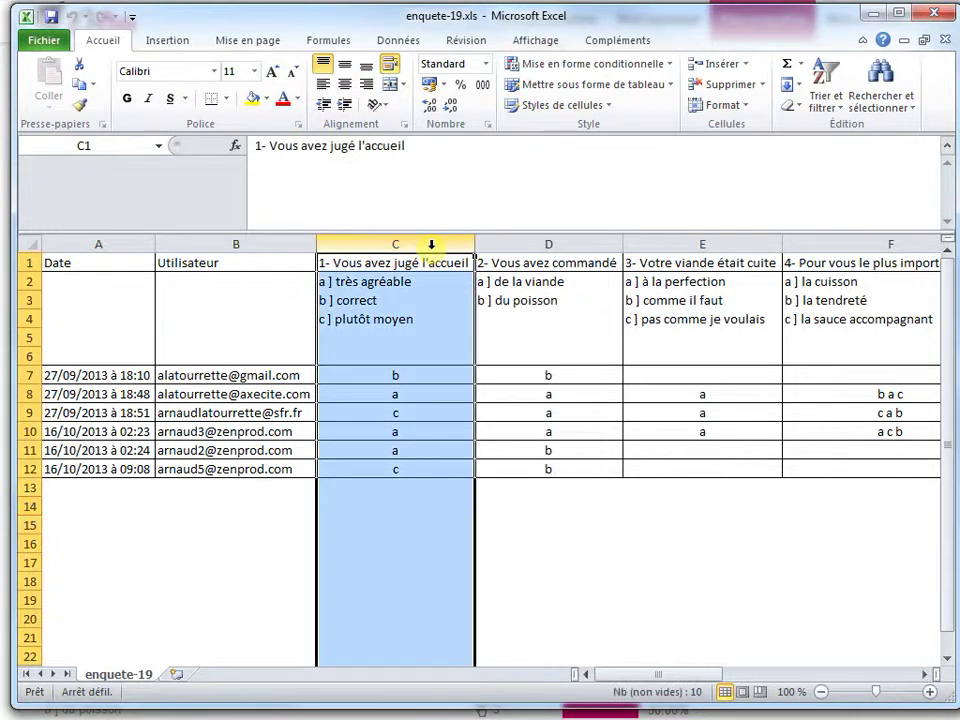
pyautogui.click(825, 100)
pyautogui.click(826, 192)
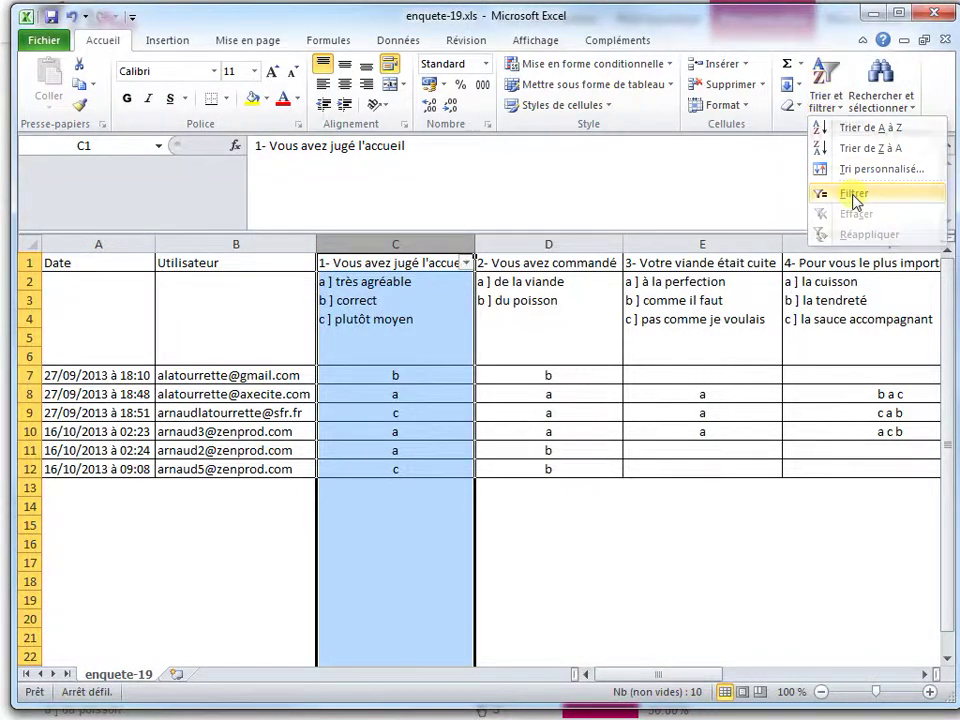
pyautogui.click(529, 545)
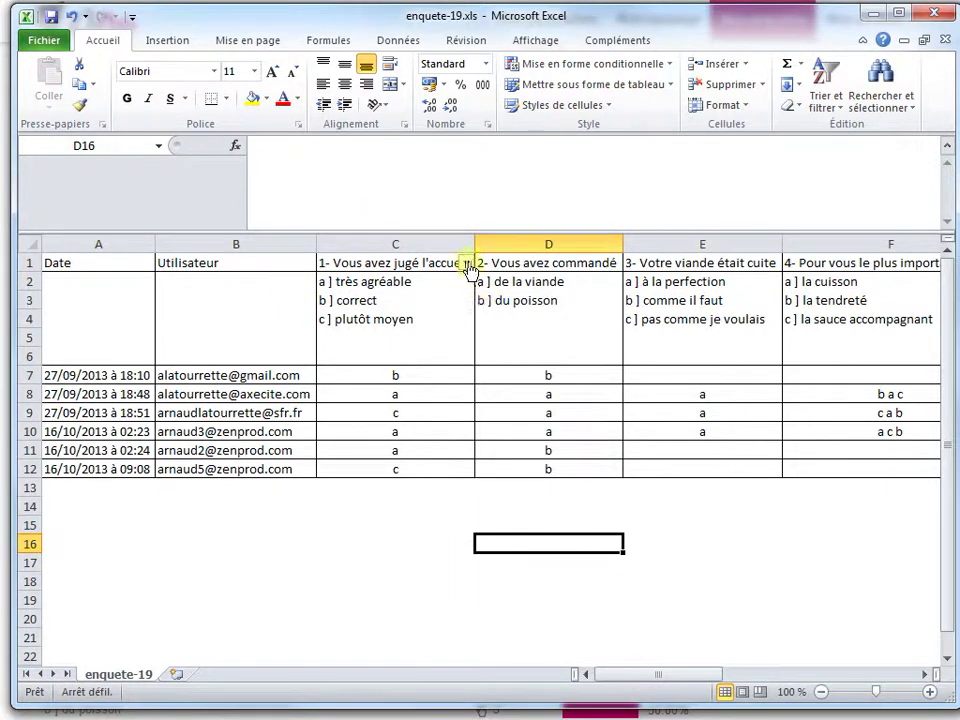
# Filter the "1- Vous avez jugé l'accueil" column to keep only "a" and "a ] très agréable", excluding the b, c and empty entries.
pyautogui.click(466, 263)
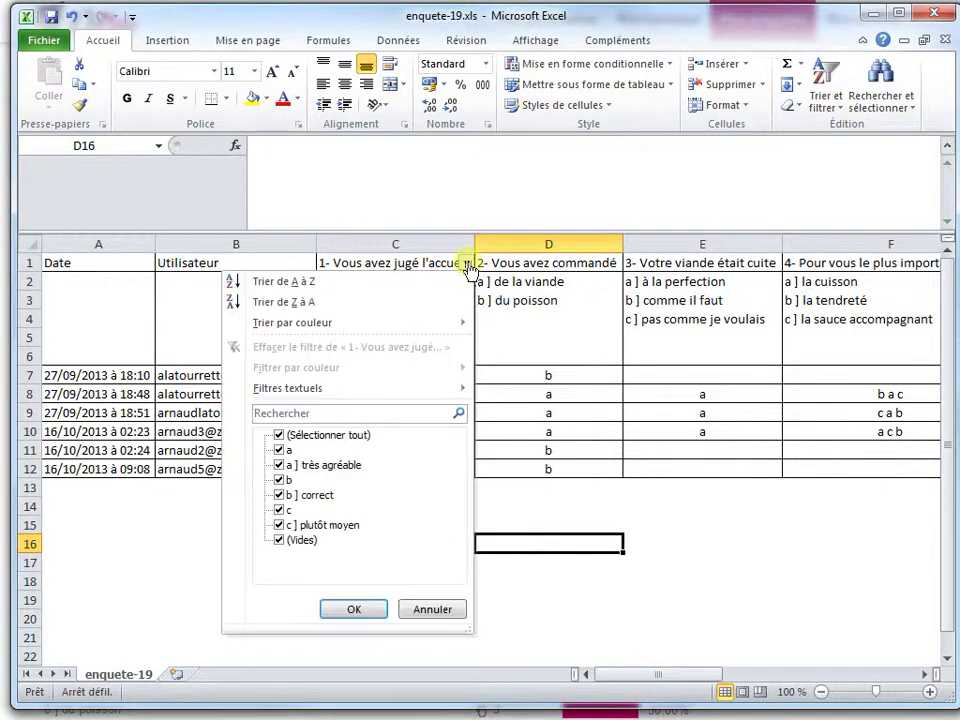
pyautogui.click(281, 480)
pyautogui.click(280, 495)
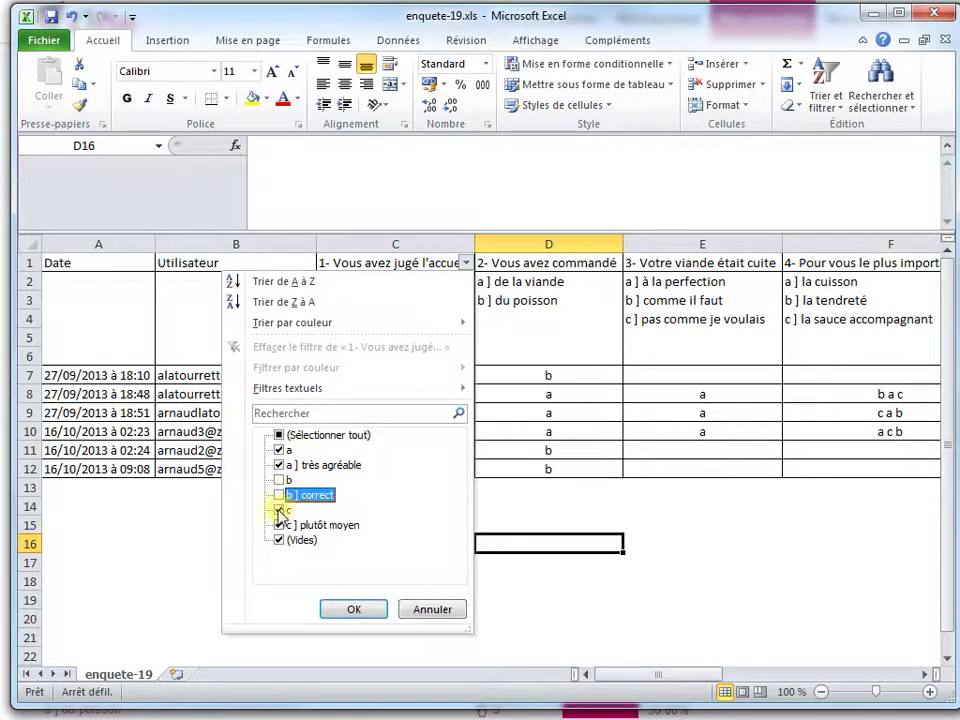
pyautogui.click(280, 510)
pyautogui.click(280, 525)
pyautogui.click(280, 540)
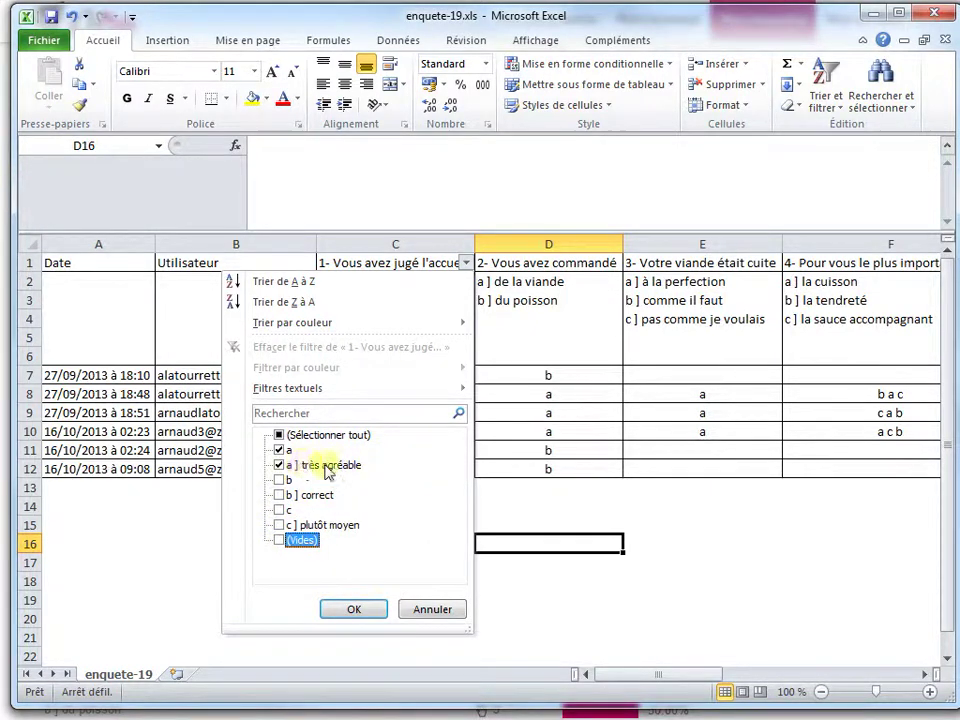
pyautogui.click(368, 610)
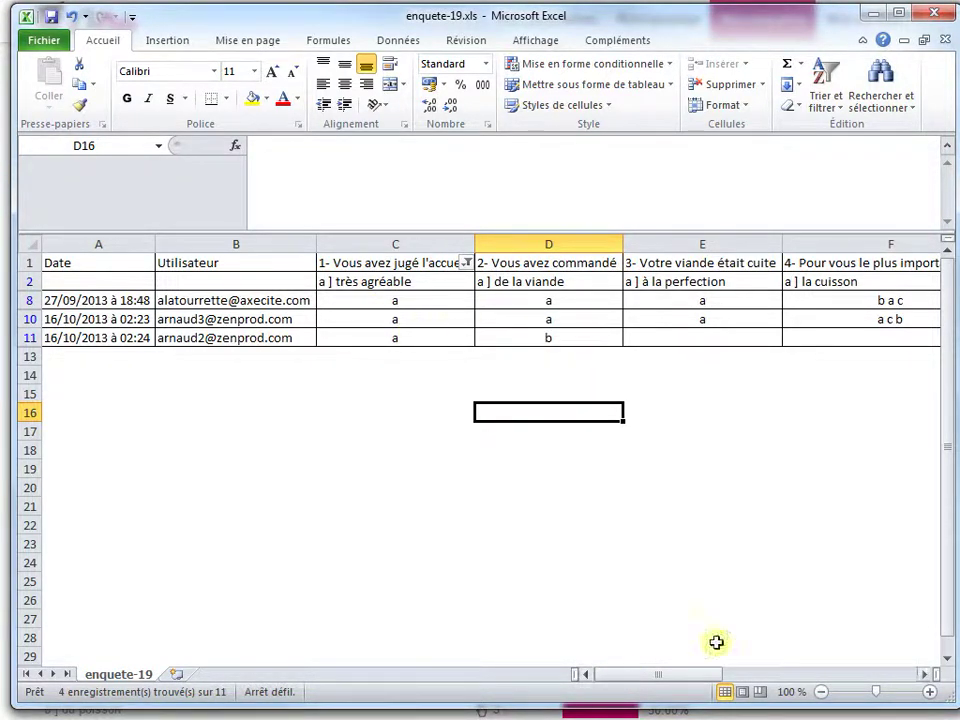
pyautogui.moveTo(677, 680); pyautogui.dragTo(656, 679)
pyautogui.click(508, 489)
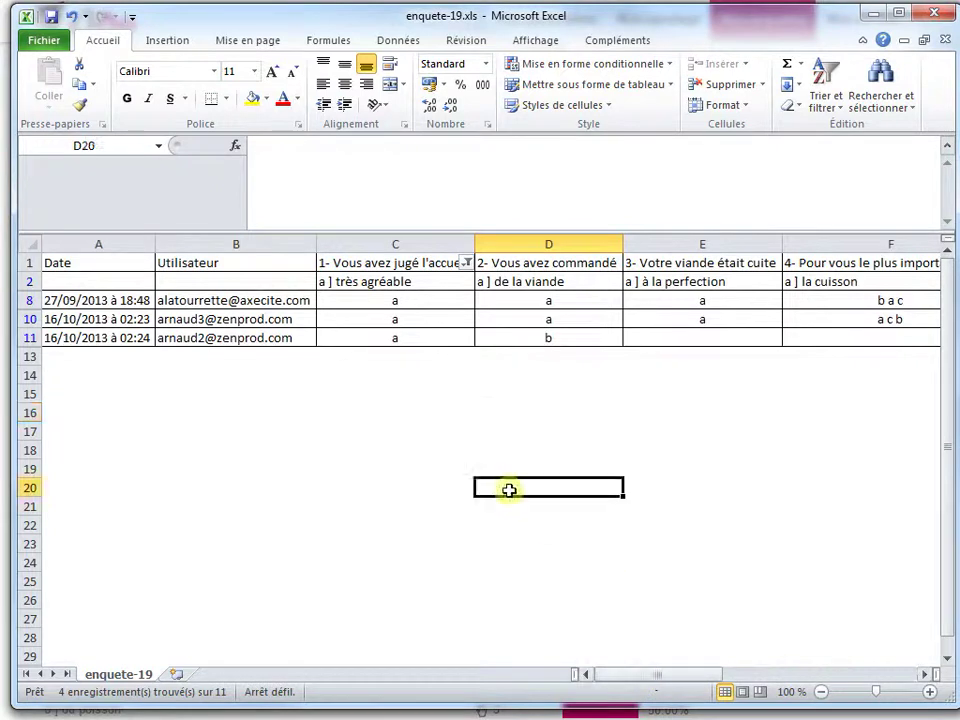